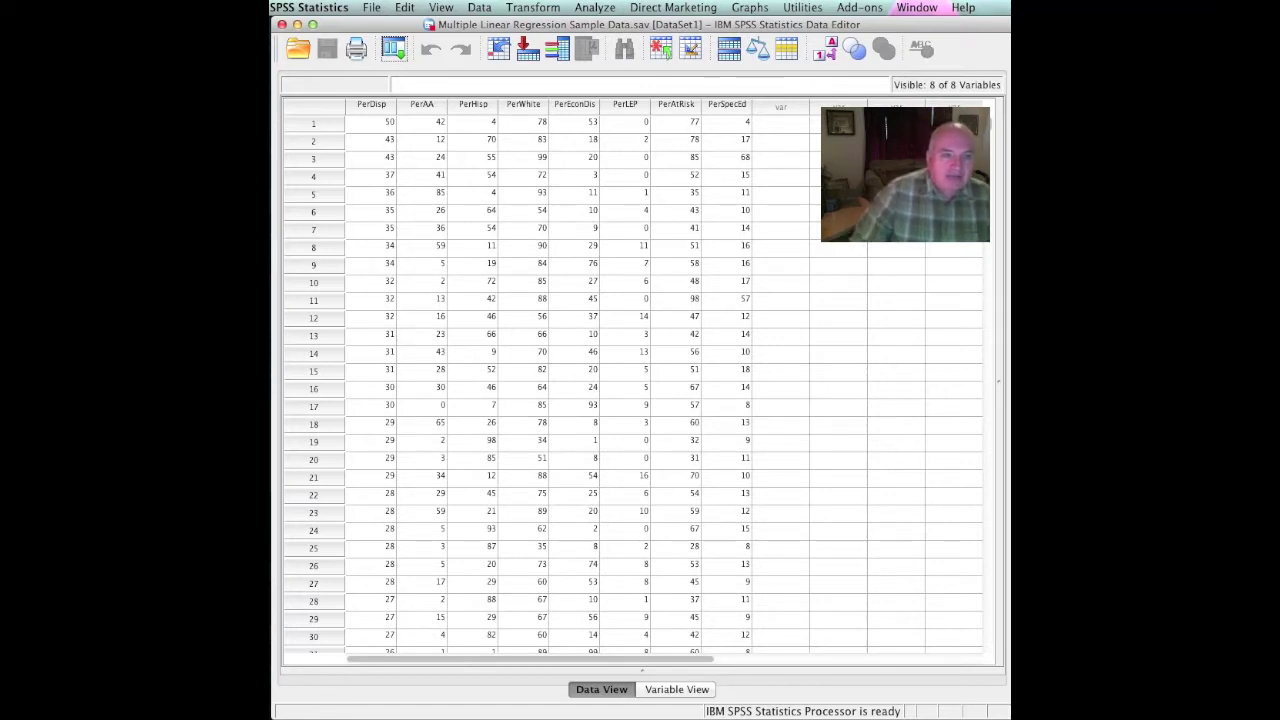
Open the Linear Regression dialog from Analyze > Regression > Linear
{"action": "left_click_drag", "start_coordinate": [988, 25], "coordinate": [986, 25]}
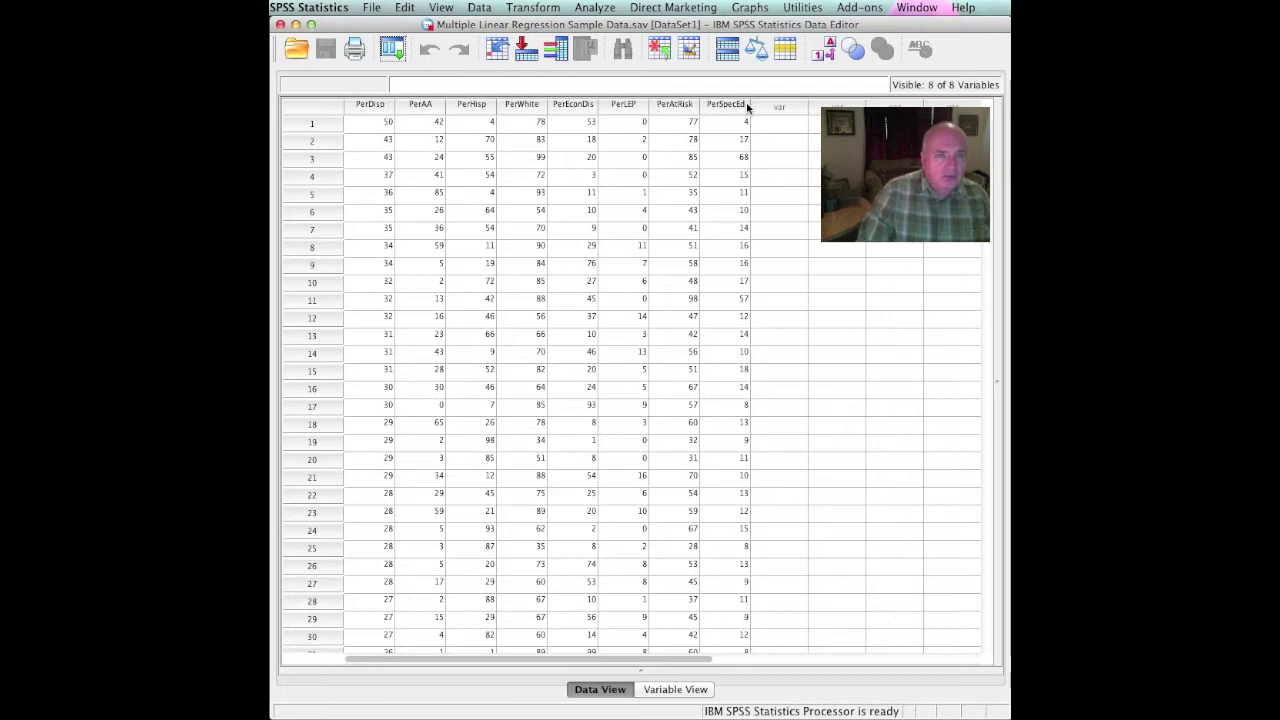
{"action": "left_click", "coordinate": [591, 8]}
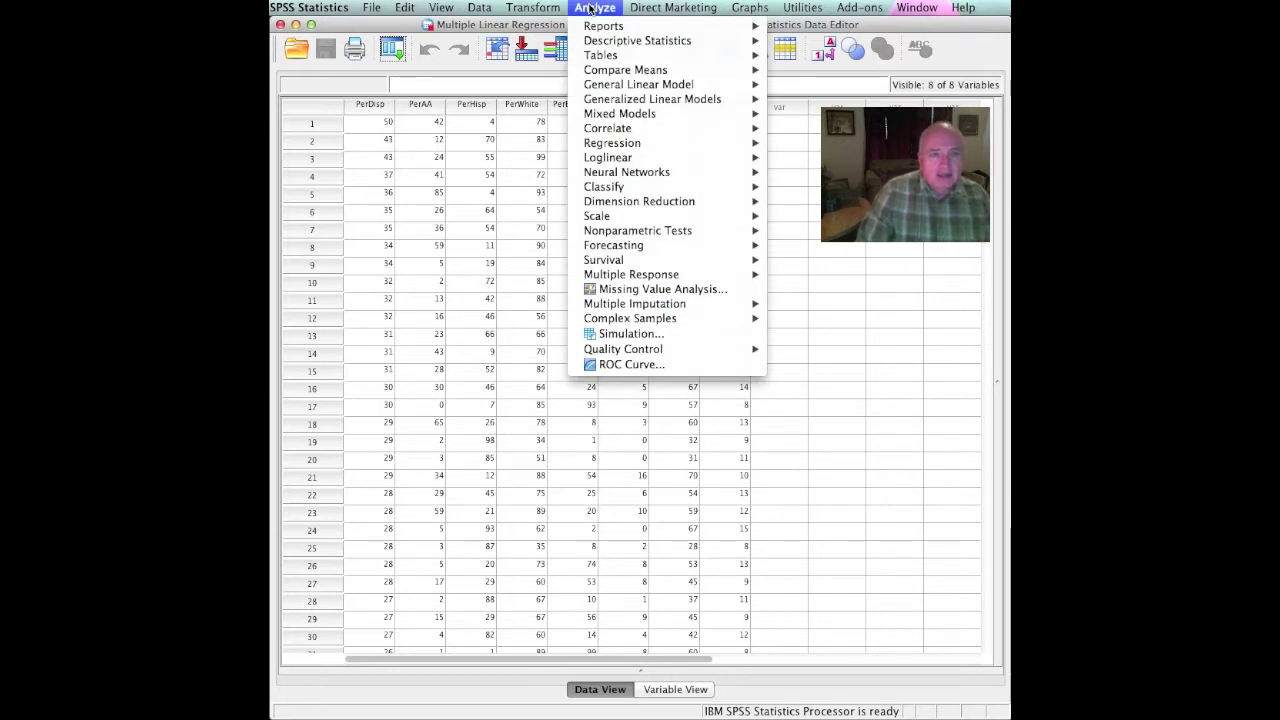
{"action": "mouse_move", "coordinate": [630, 101]}
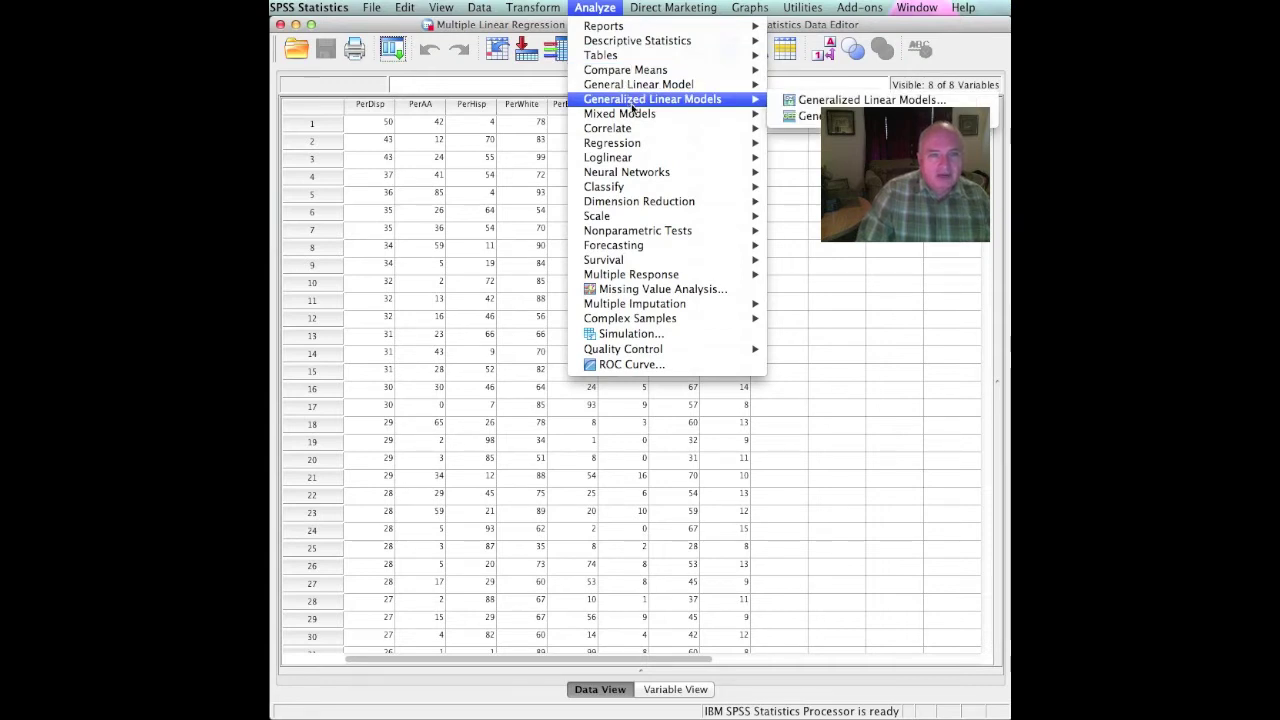
{"action": "mouse_move", "coordinate": [634, 145]}
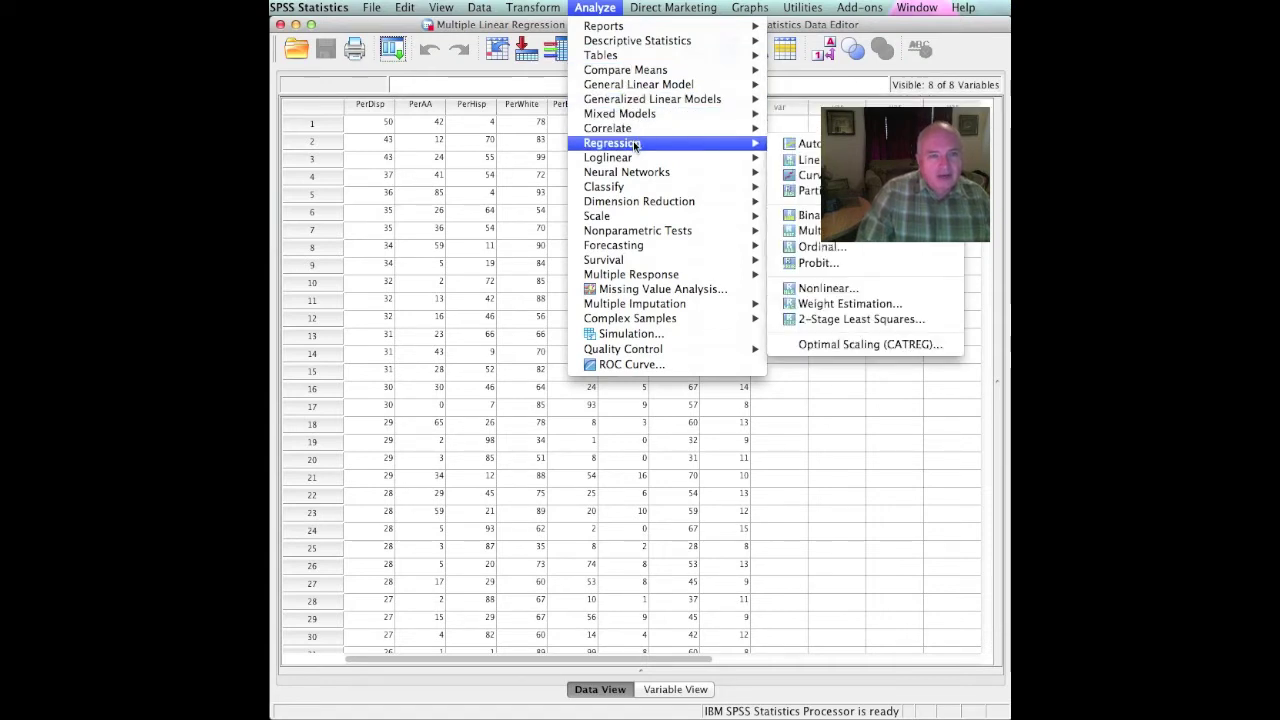
{"action": "left_click", "coordinate": [805, 160]}
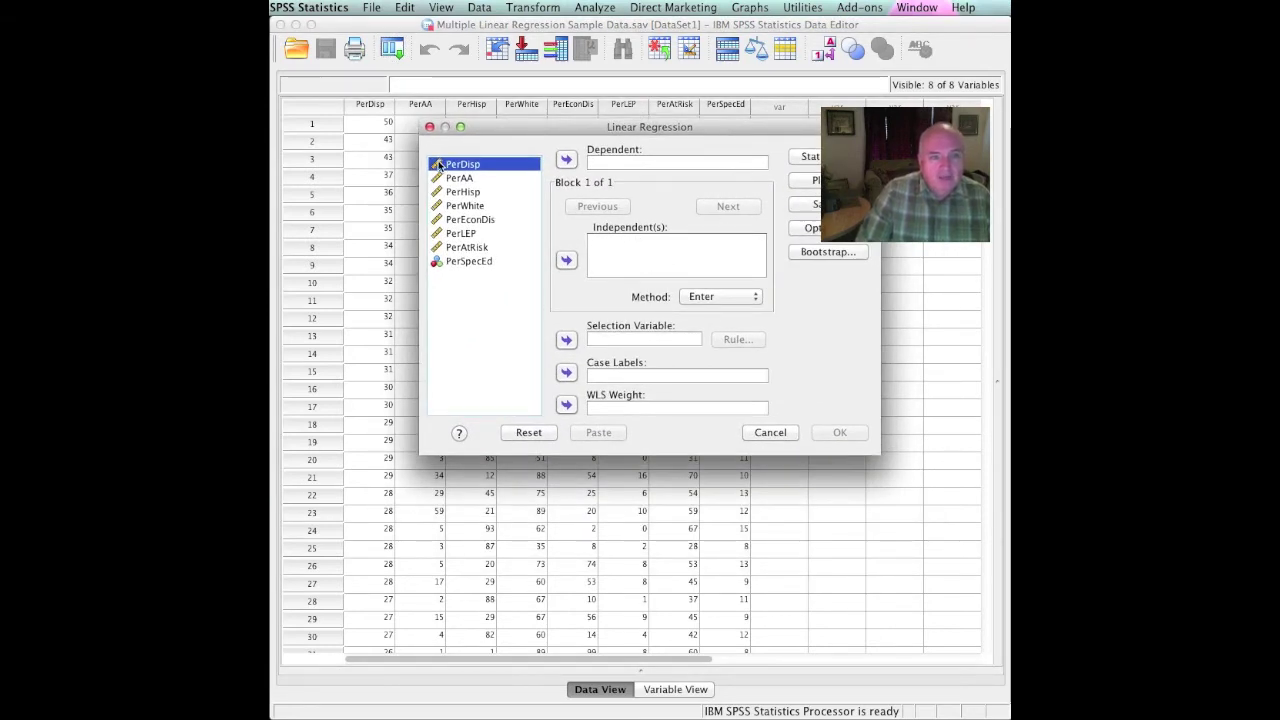
Make PerDisp the dependent and PerAA through PerSpecEd the seven independents
{"action": "left_click", "coordinate": [566, 161]}
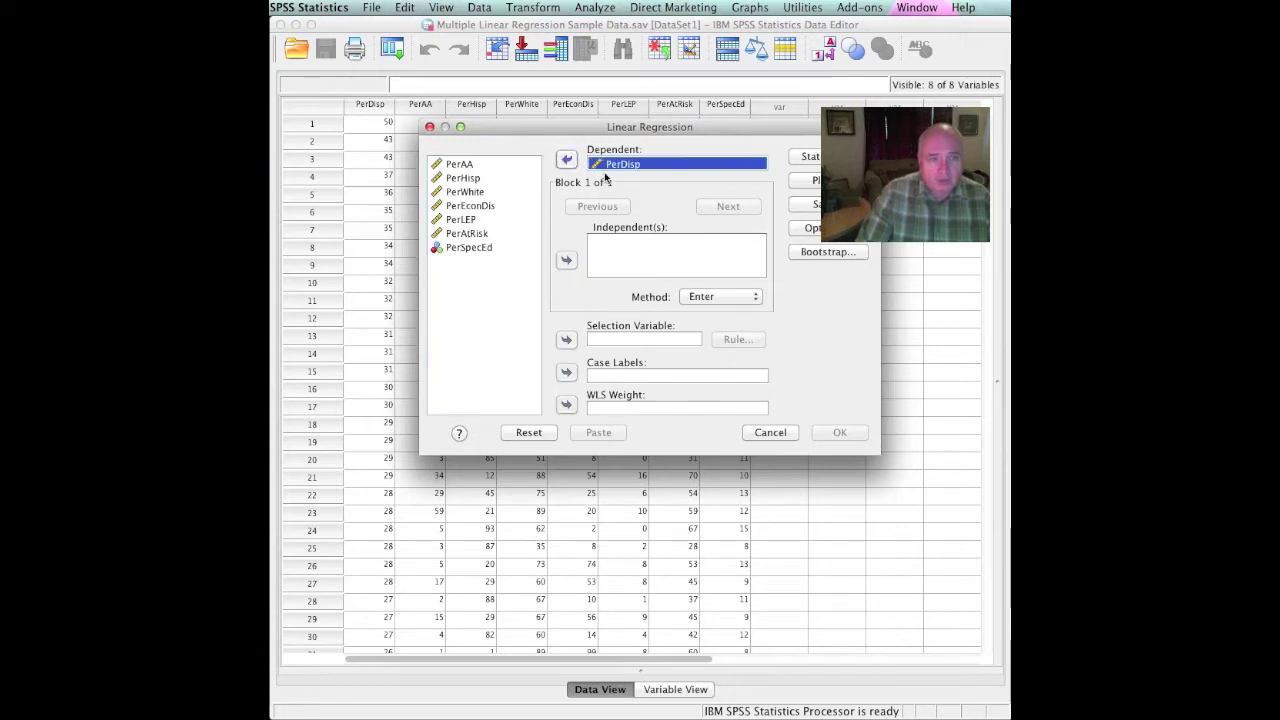
{"action": "left_click", "coordinate": [464, 165]}
{"action": "key", "text": "shift+Down"}
{"action": "key", "text": "shift+Down"}
{"action": "key", "text": "shift+Down"}
{"action": "key", "text": "shift+Down"}
{"action": "key", "text": "shift+Down"}
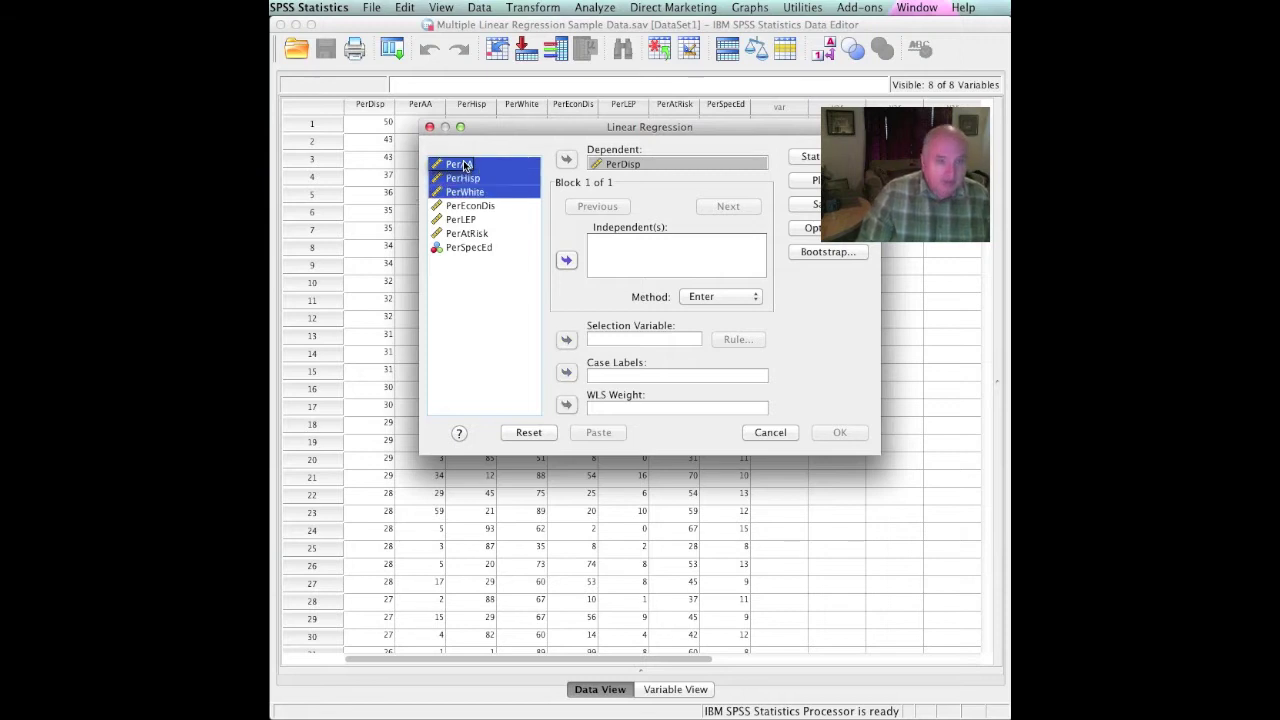
{"action": "key", "text": "shift+Down"}
{"action": "left_click", "coordinate": [566, 260]}
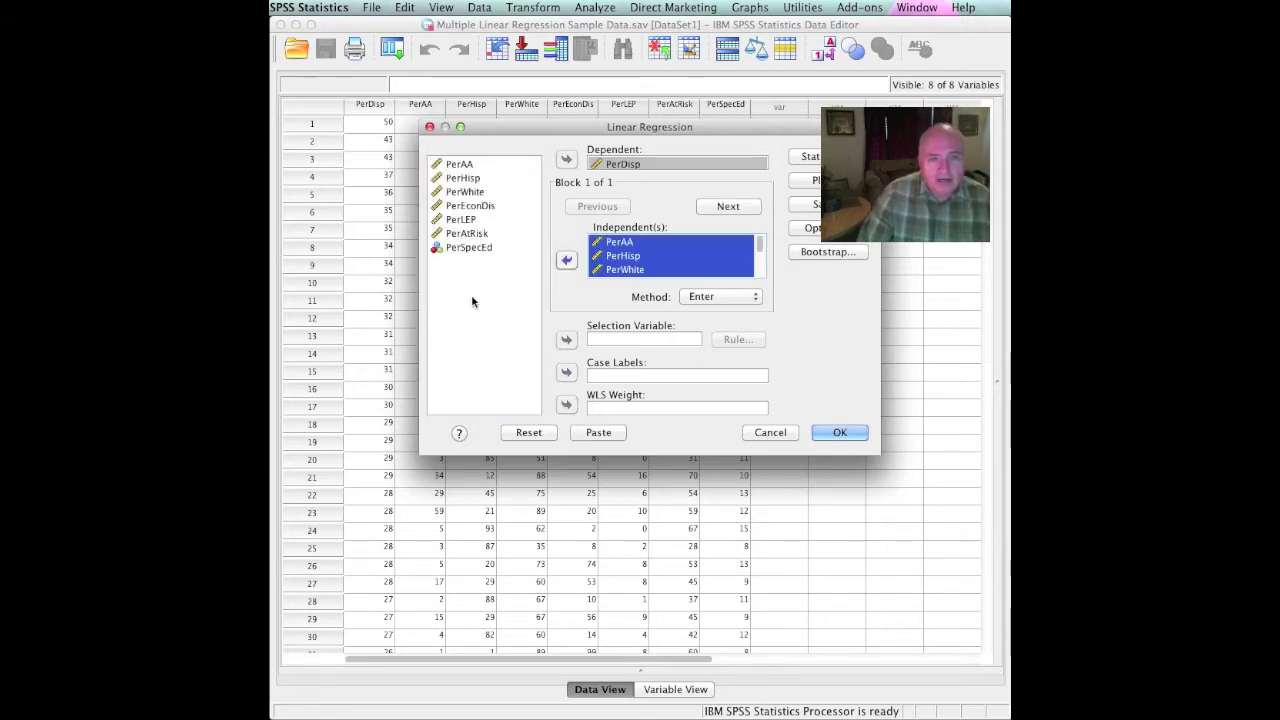
Set the regression entry method to Stepwise
{"action": "left_click", "coordinate": [750, 298]}
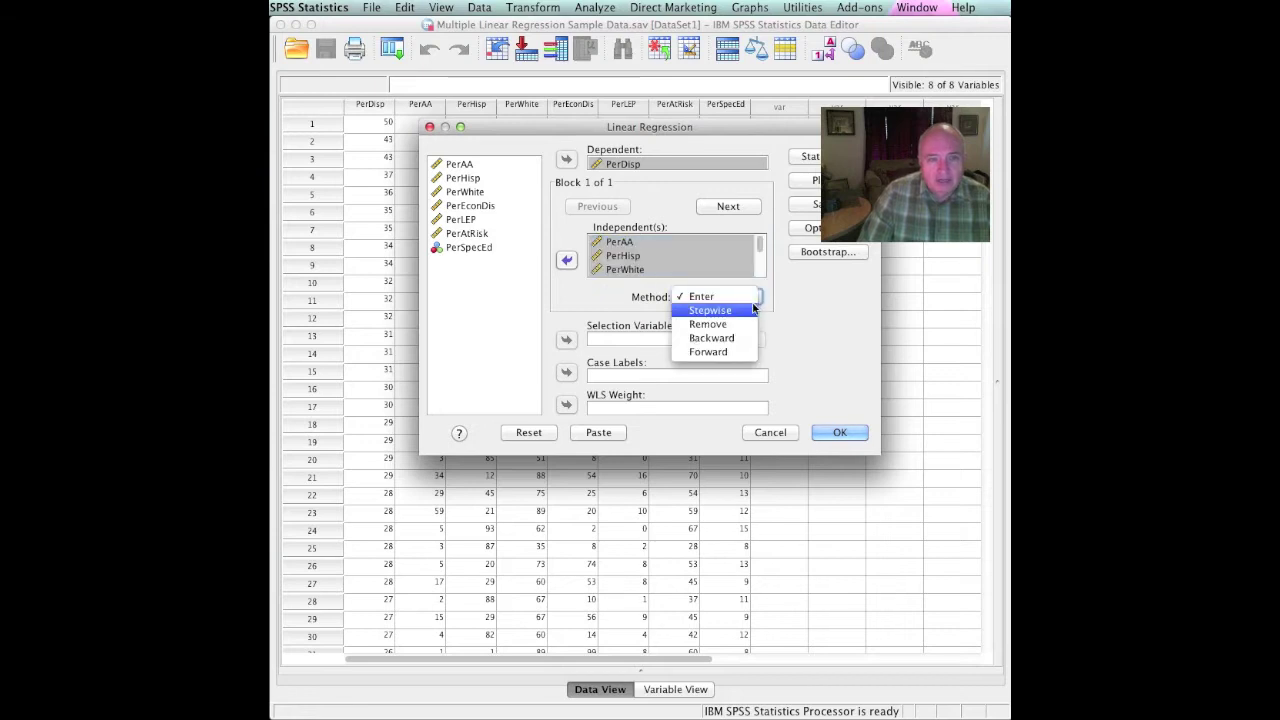
{"action": "left_click", "coordinate": [733, 312]}
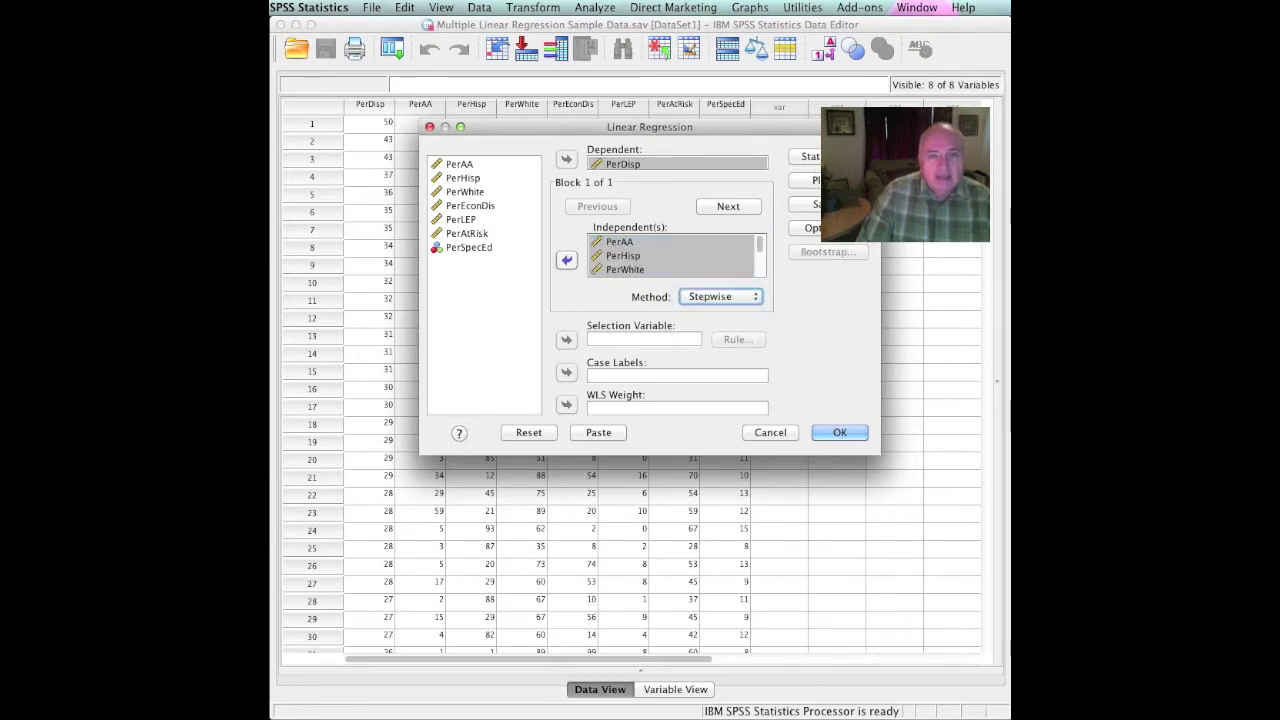
{"action": "left_click", "coordinate": [808, 157]}
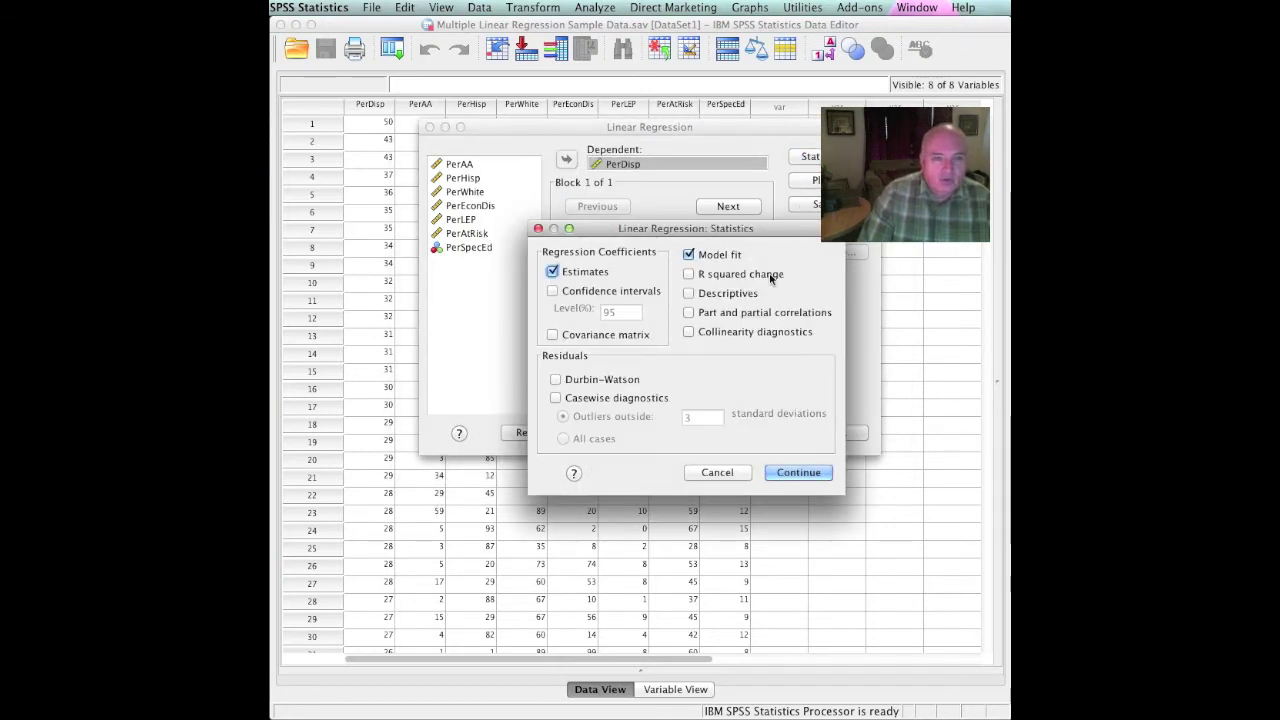
Request Descriptives, Part and partial correlations, and Collinearity diagnostics statistics
{"action": "left_click", "coordinate": [697, 295]}
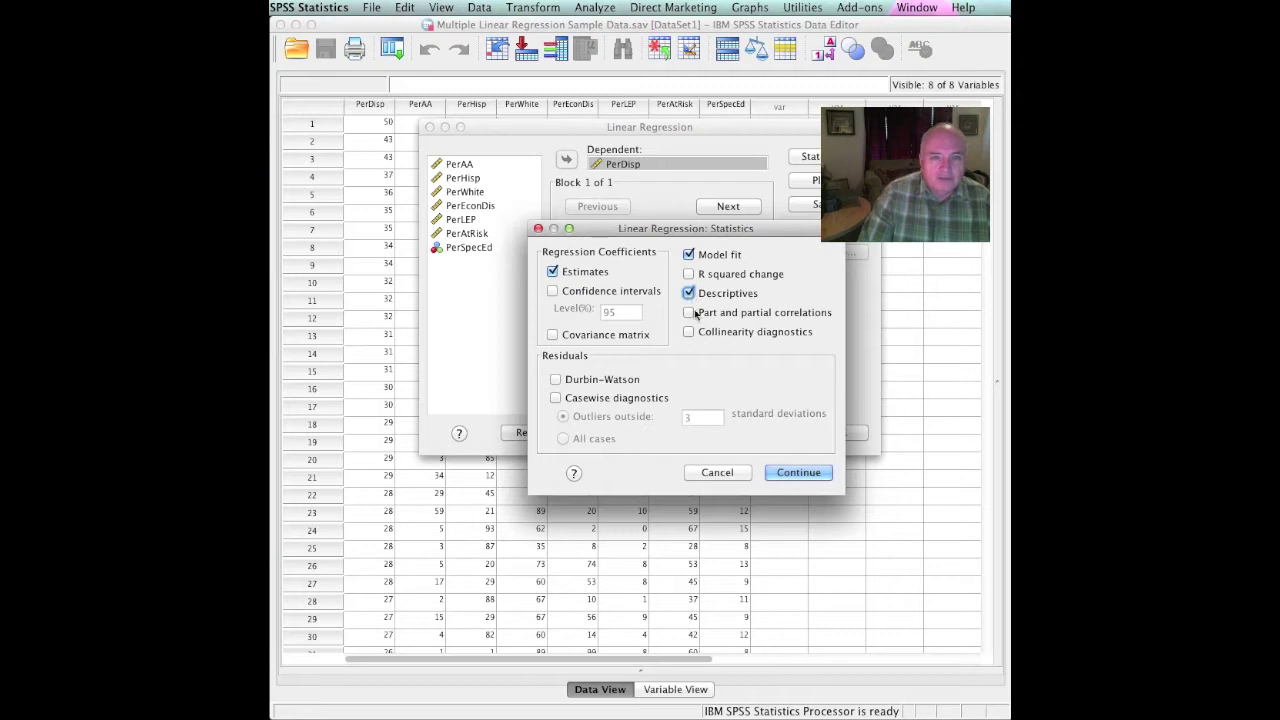
{"action": "left_click", "coordinate": [690, 313]}
{"action": "left_click", "coordinate": [688, 331]}
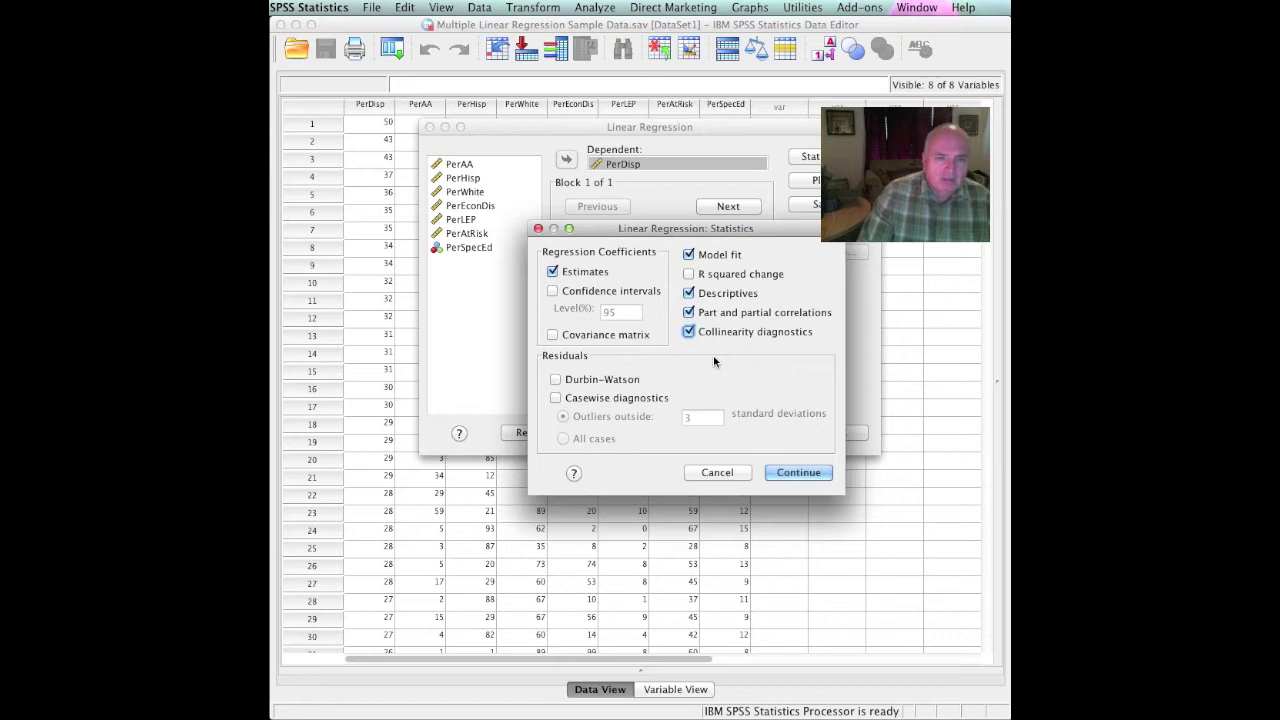
{"action": "left_click", "coordinate": [797, 474]}
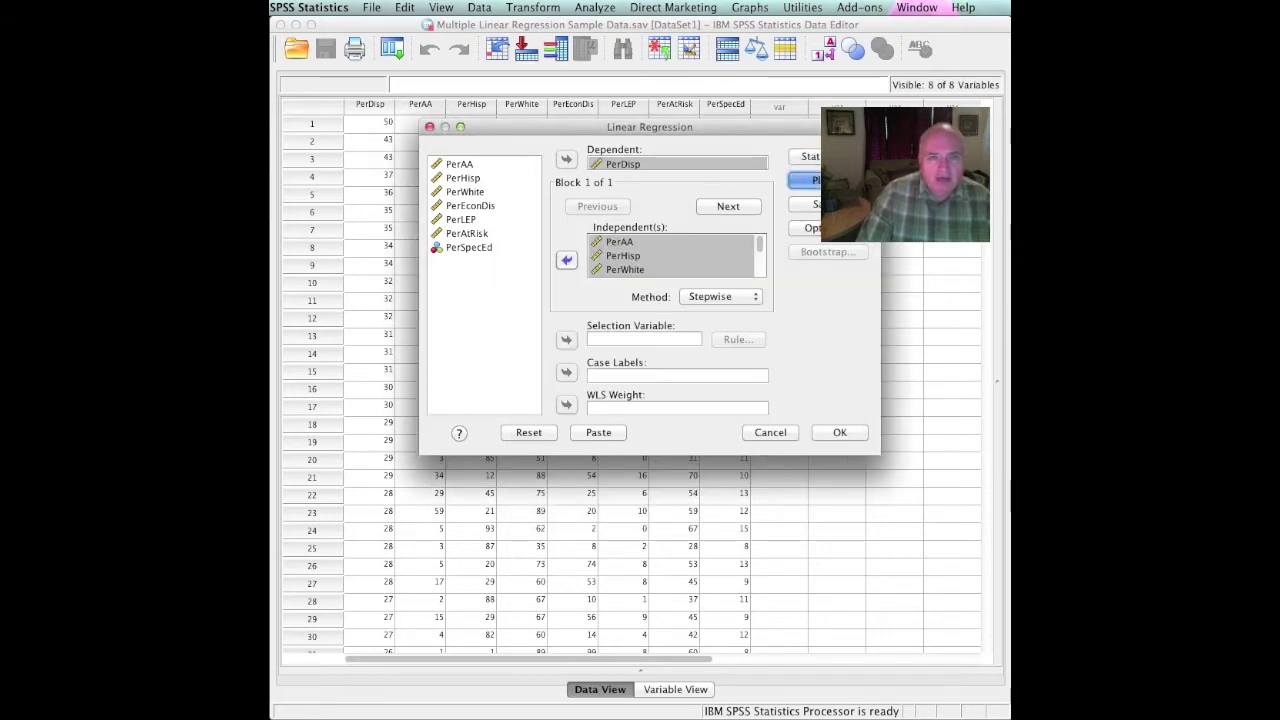
Plot *ZRESID (Y) against *ZPRED (X), add residual histogram and normal probability plot, keeping Stepwise
{"action": "left_click", "coordinate": [815, 180]}
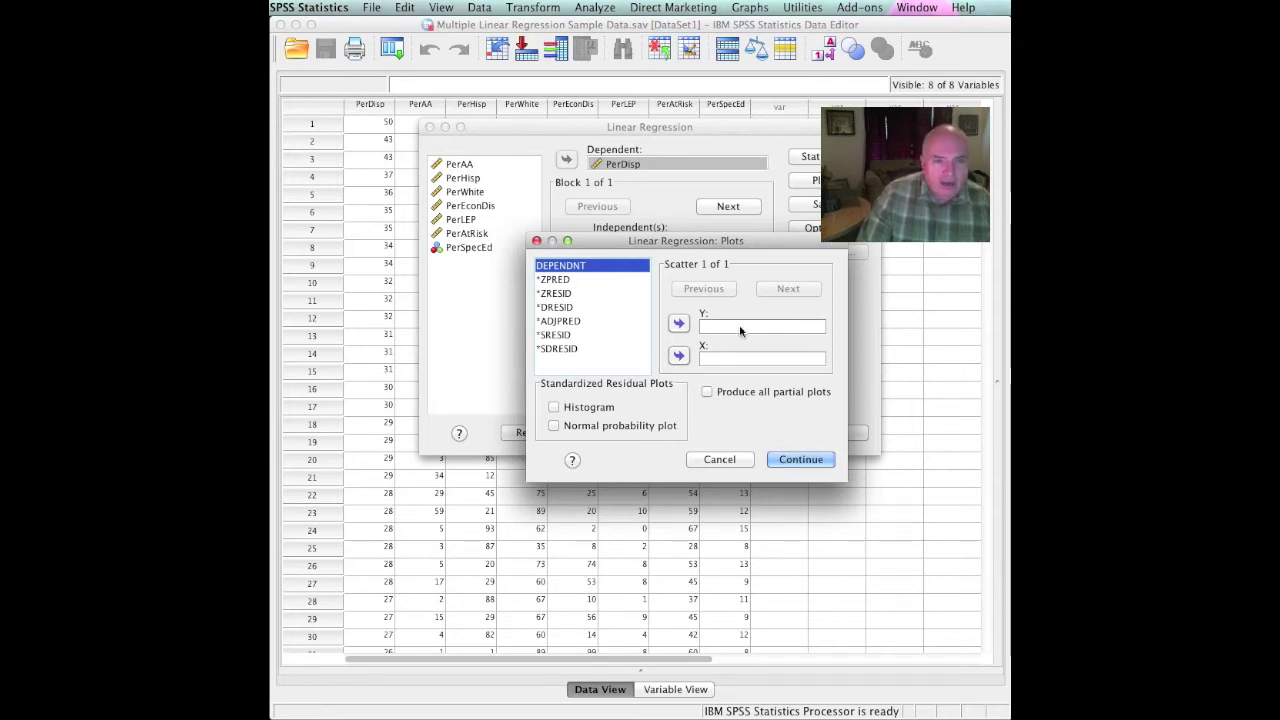
{"action": "left_click", "coordinate": [557, 293]}
{"action": "left_click", "coordinate": [678, 323]}
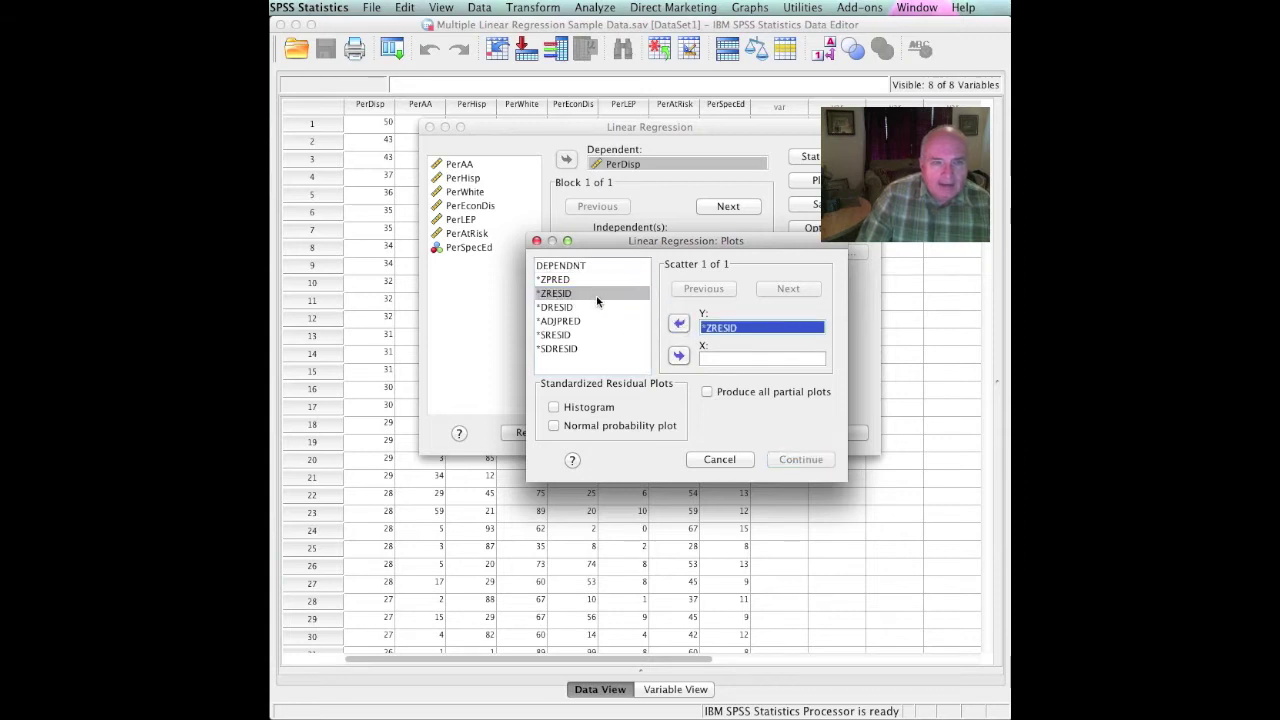
{"action": "left_click", "coordinate": [556, 279]}
{"action": "left_click", "coordinate": [678, 355]}
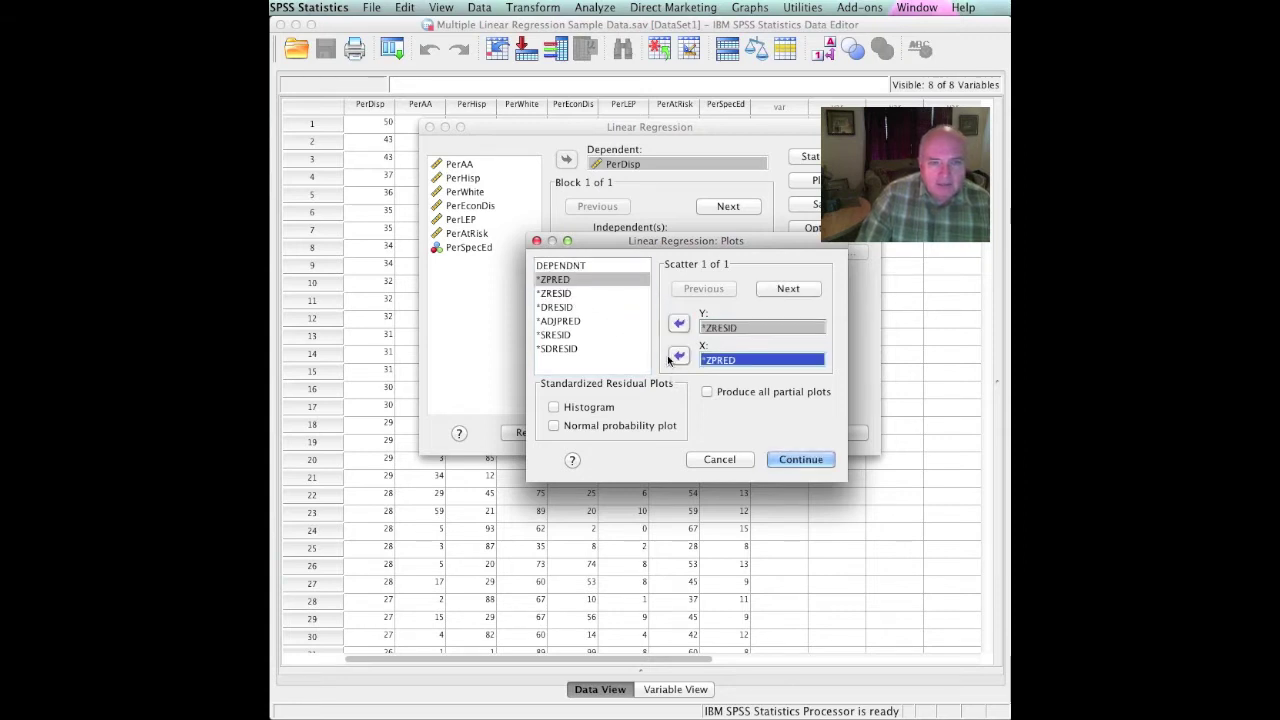
{"action": "left_click", "coordinate": [554, 407]}
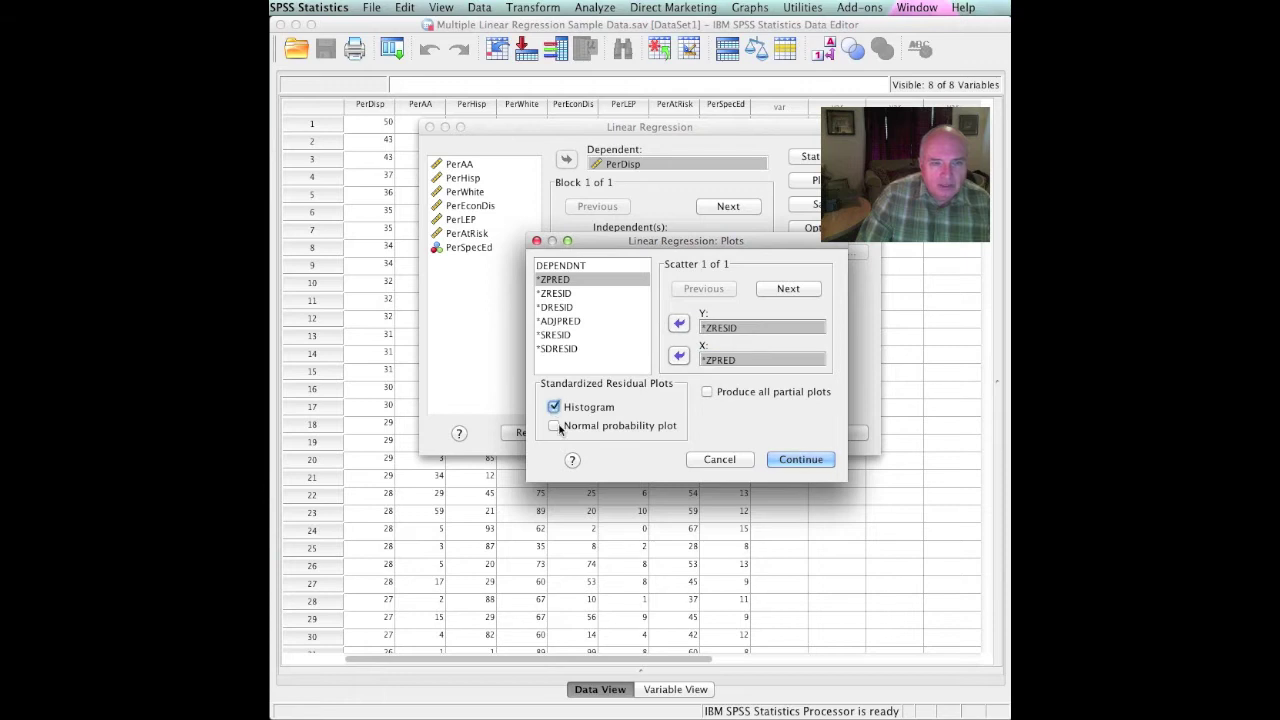
{"action": "left_click", "coordinate": [555, 425]}
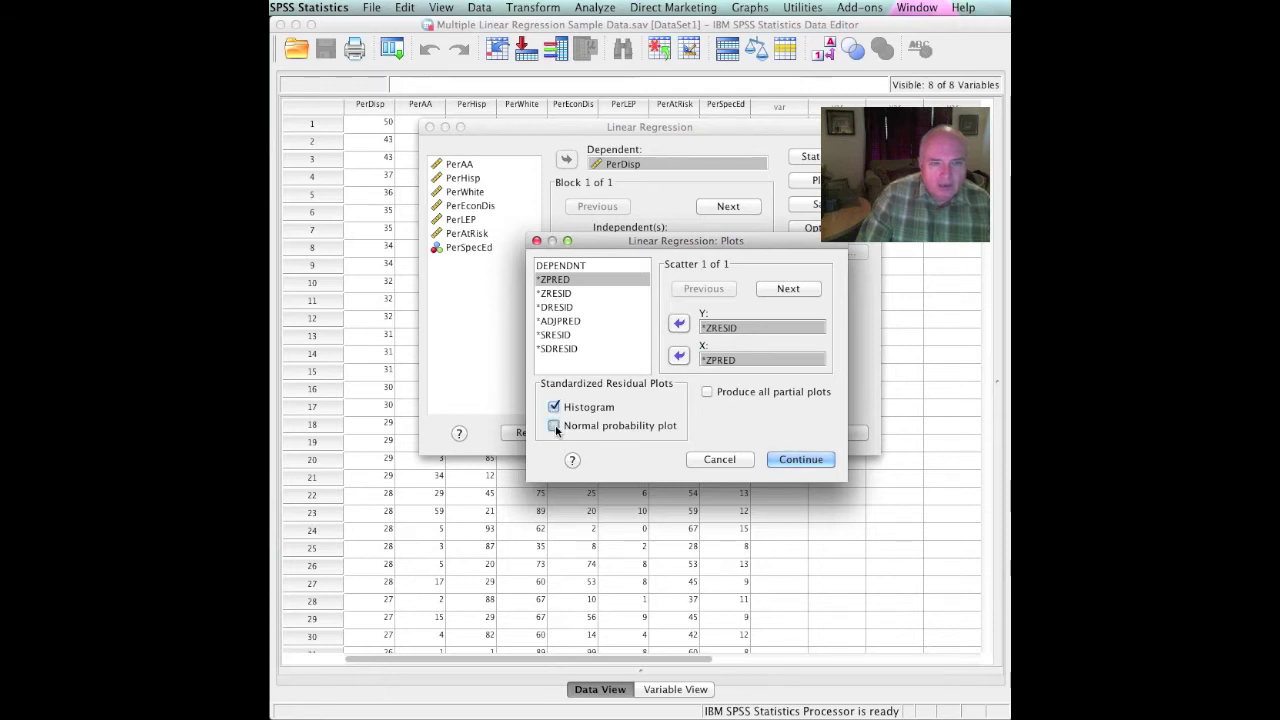
{"action": "left_click", "coordinate": [803, 461]}
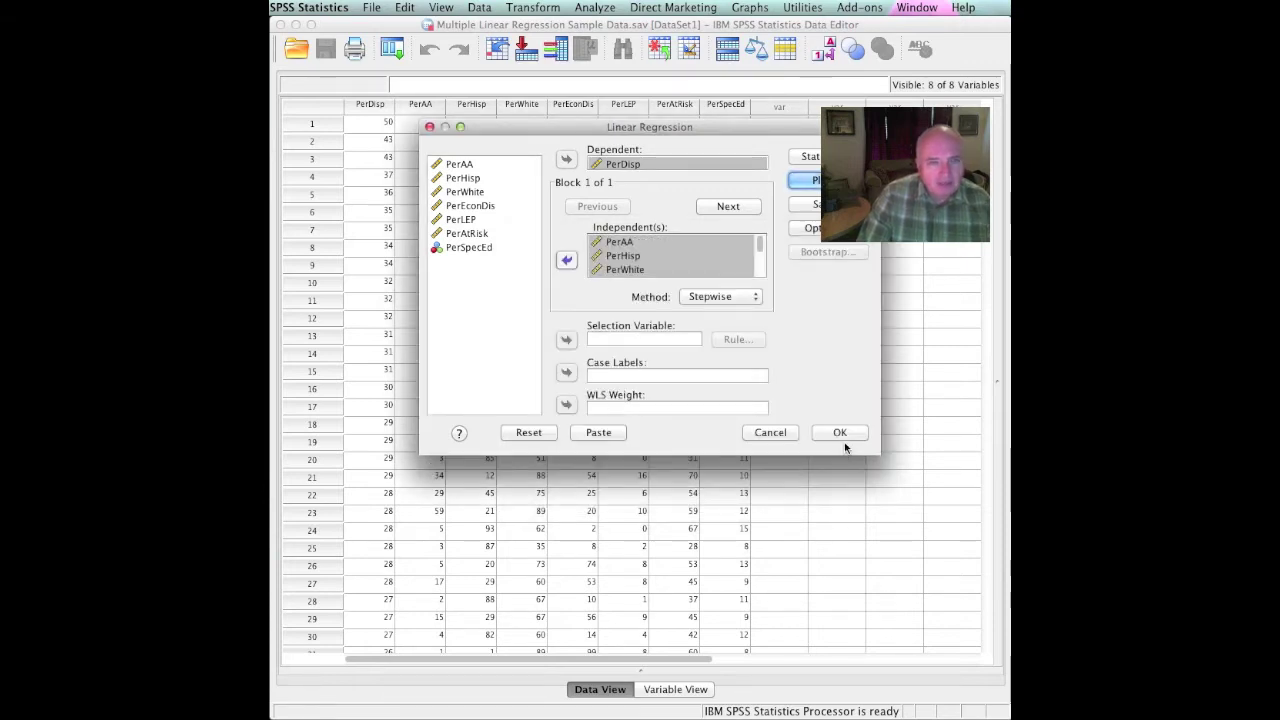
{"action": "left_click", "coordinate": [758, 297]}
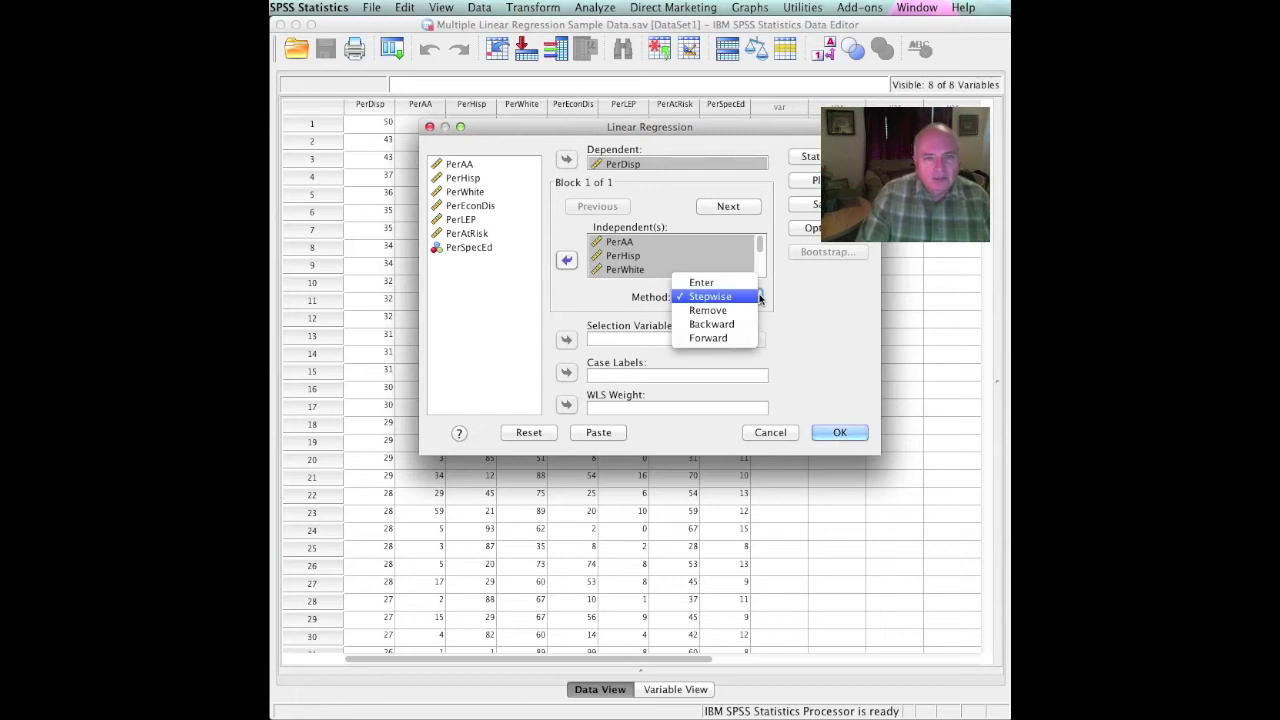
{"action": "left_click", "coordinate": [755, 296]}
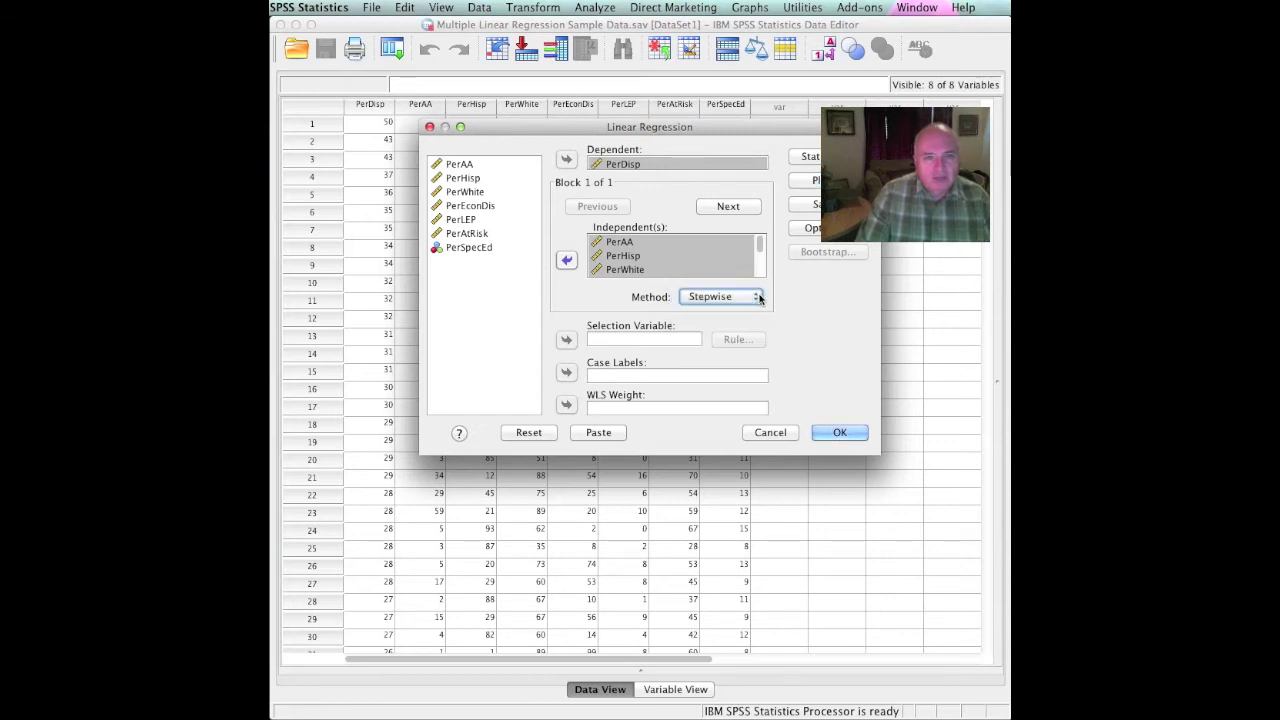
Run the stepwise regression, enlarge the Output Viewer, and put the Regression heading into editing
{"action": "left_click", "coordinate": [839, 433]}
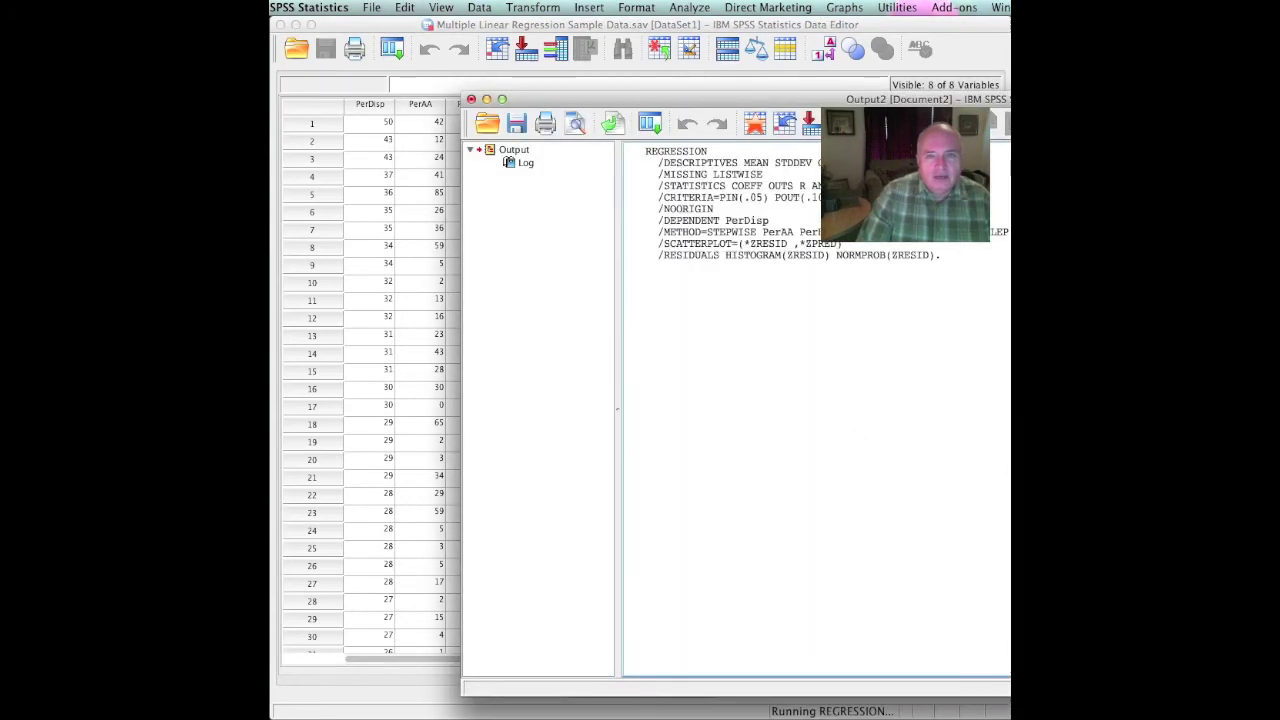
{"action": "left_click_drag", "start_coordinate": [1120, 99], "coordinate": [767, 5]}
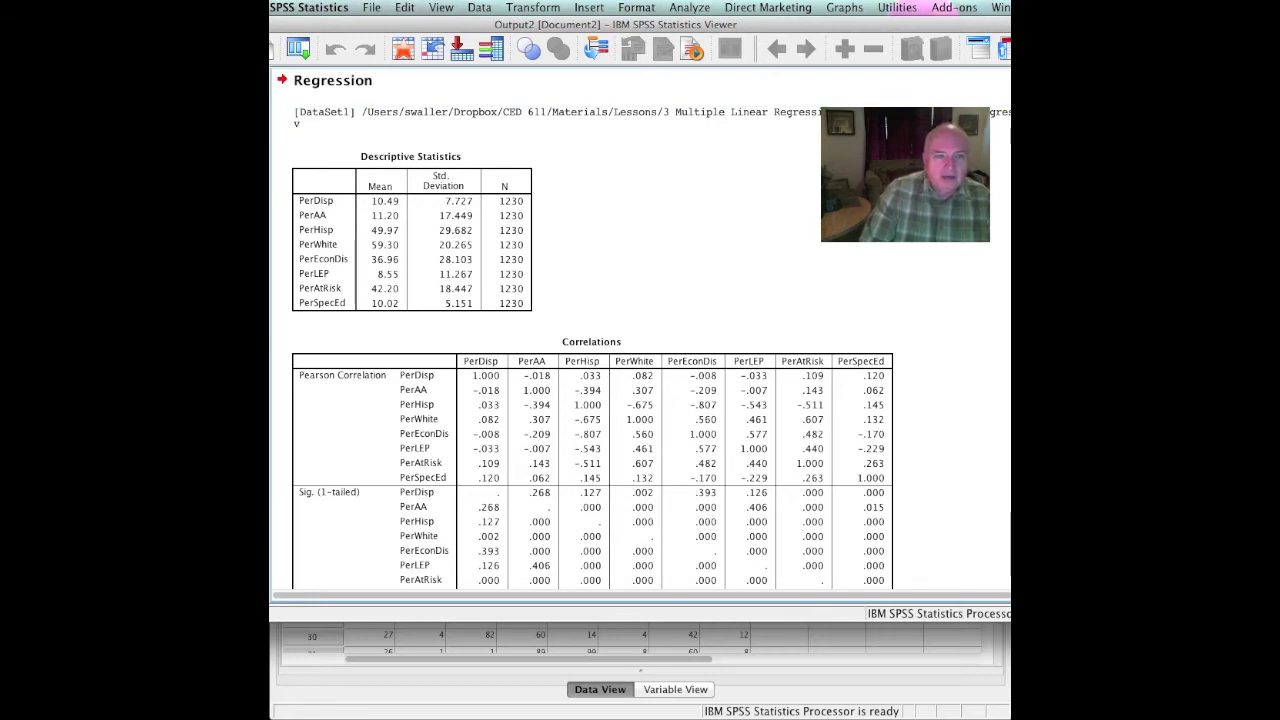
{"action": "left_click", "coordinate": [367, 83]}
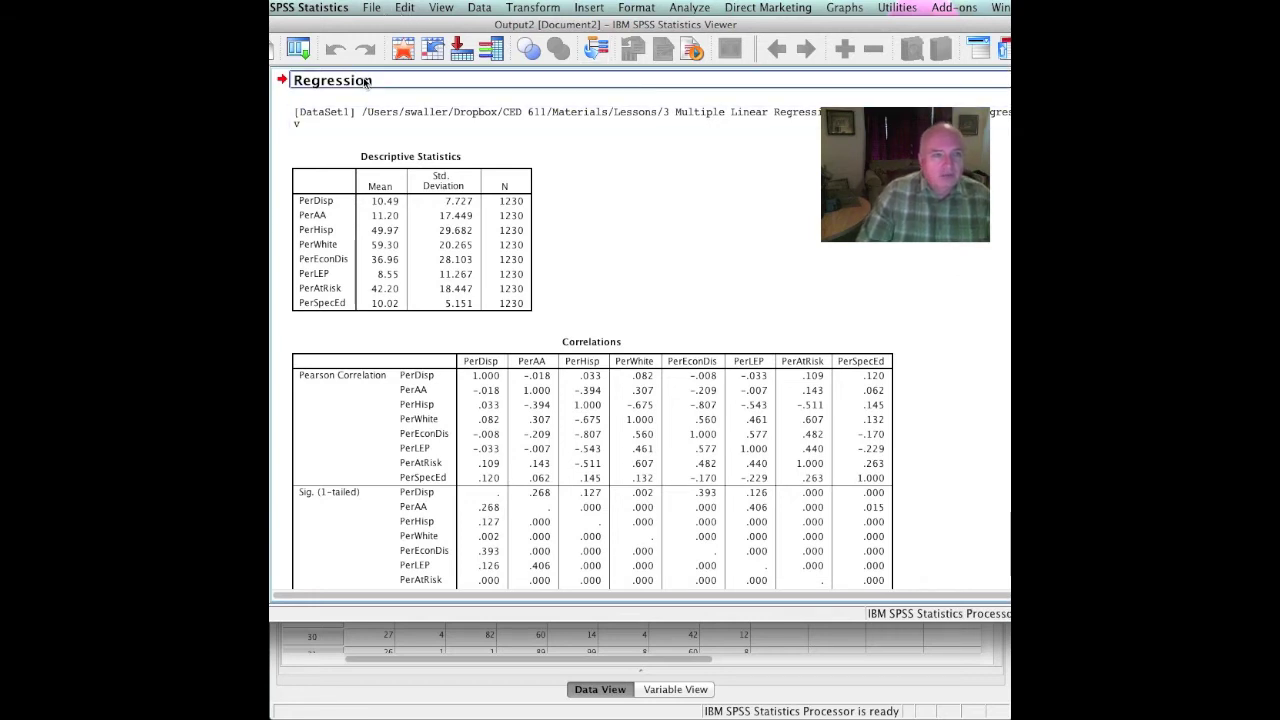
{"action": "double_click", "coordinate": [375, 82]}
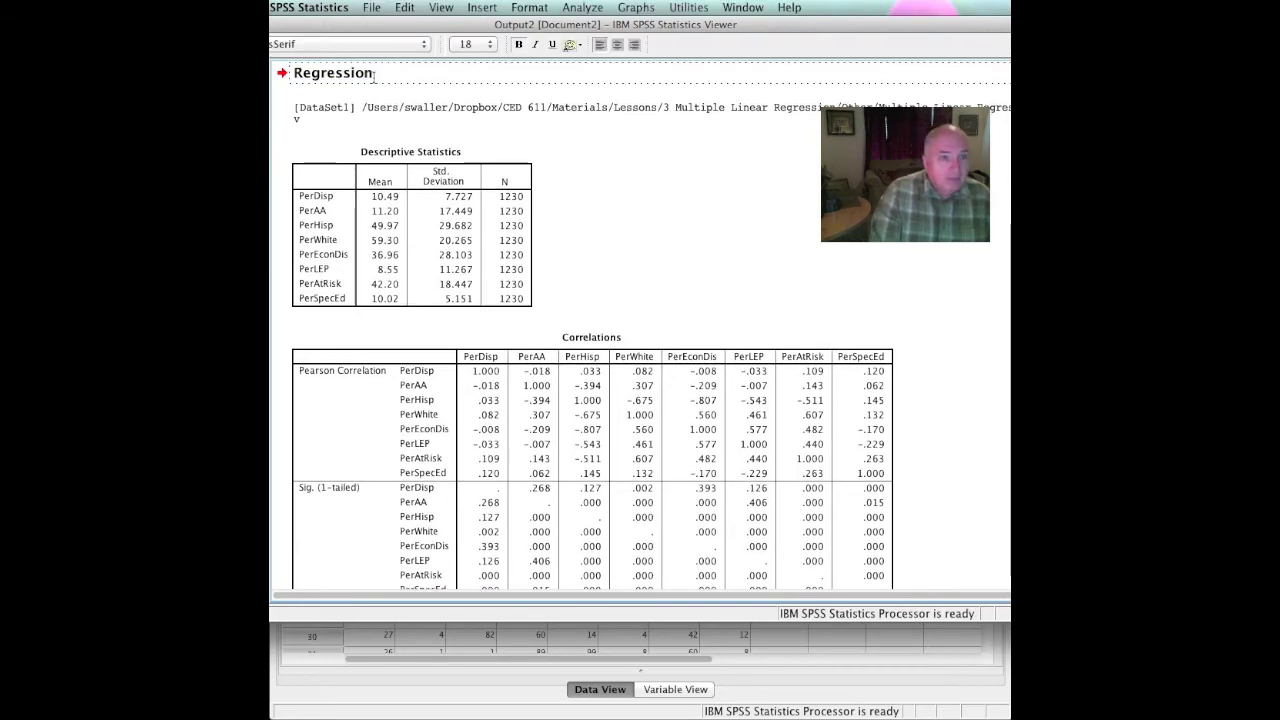
Append 'By Dr. Dawg' to the heading so it reads 'Regression By Dr. Dawg'
{"action": "type", "text": "By Dr."}
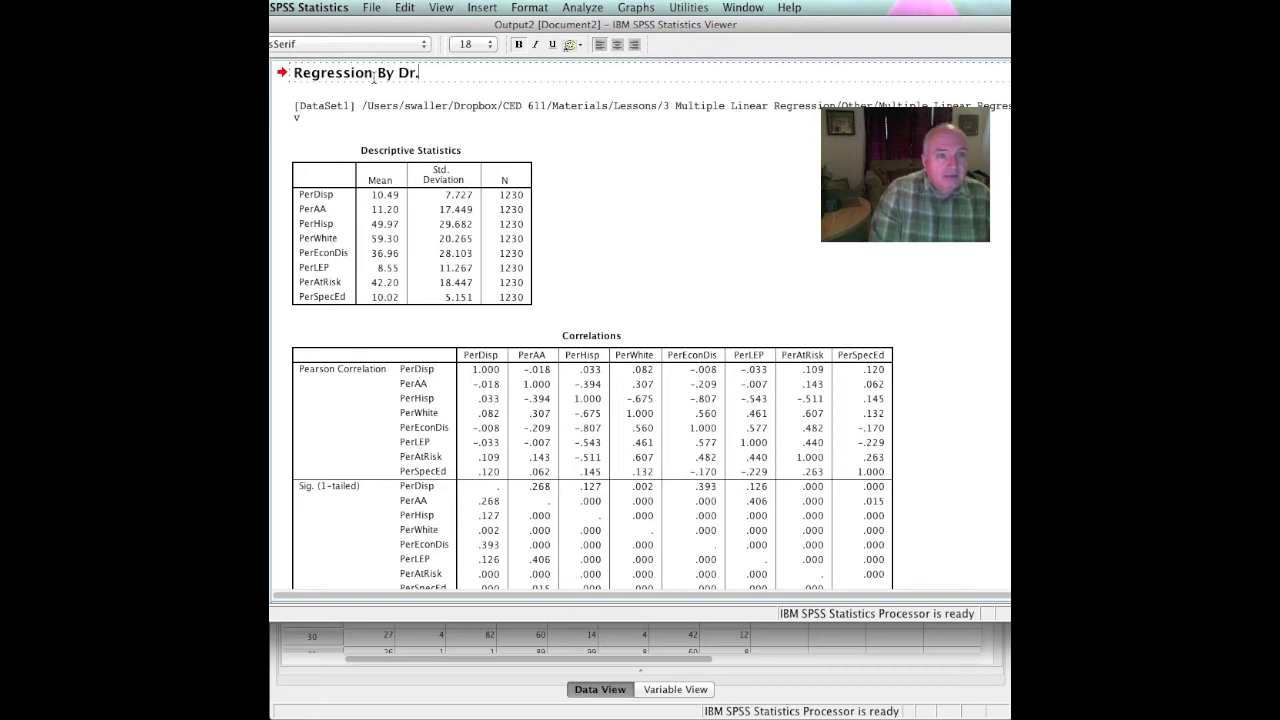
{"action": "type", "text": " Dawg"}
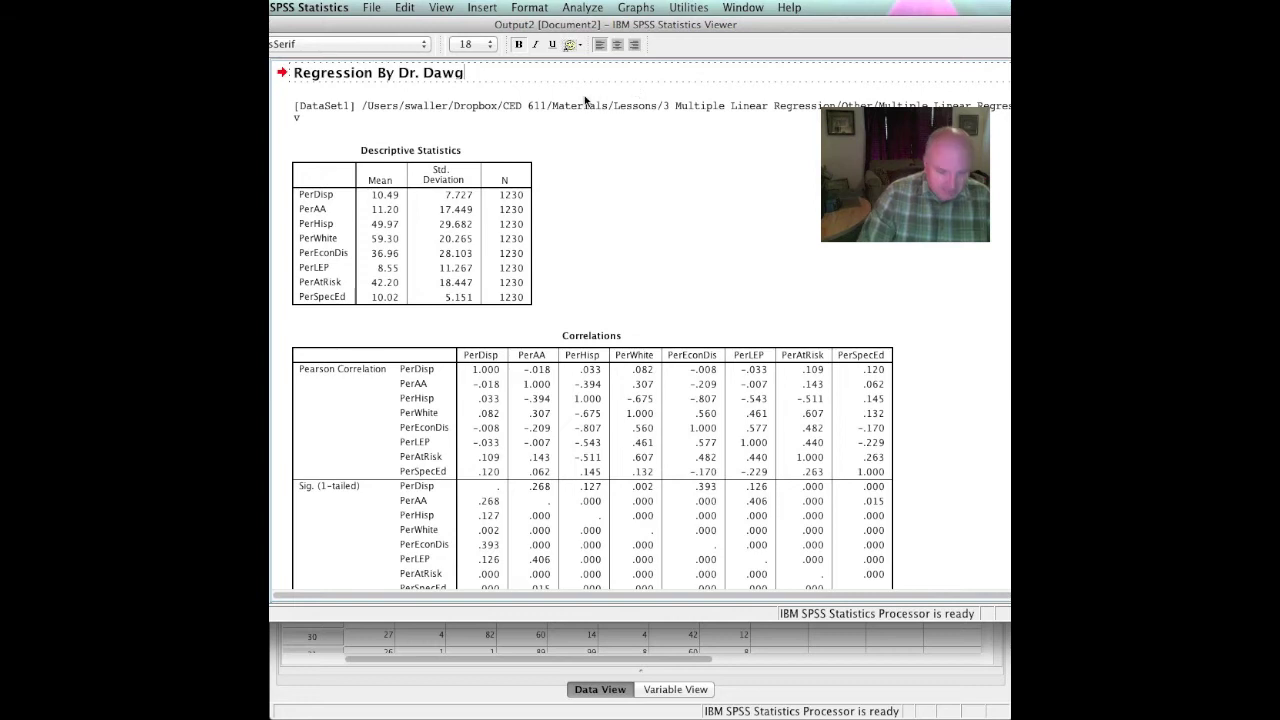
{"action": "key", "text": "Return"}
{"action": "left_click", "coordinate": [610, 118]}
{"action": "left_click", "coordinate": [680, 196]}
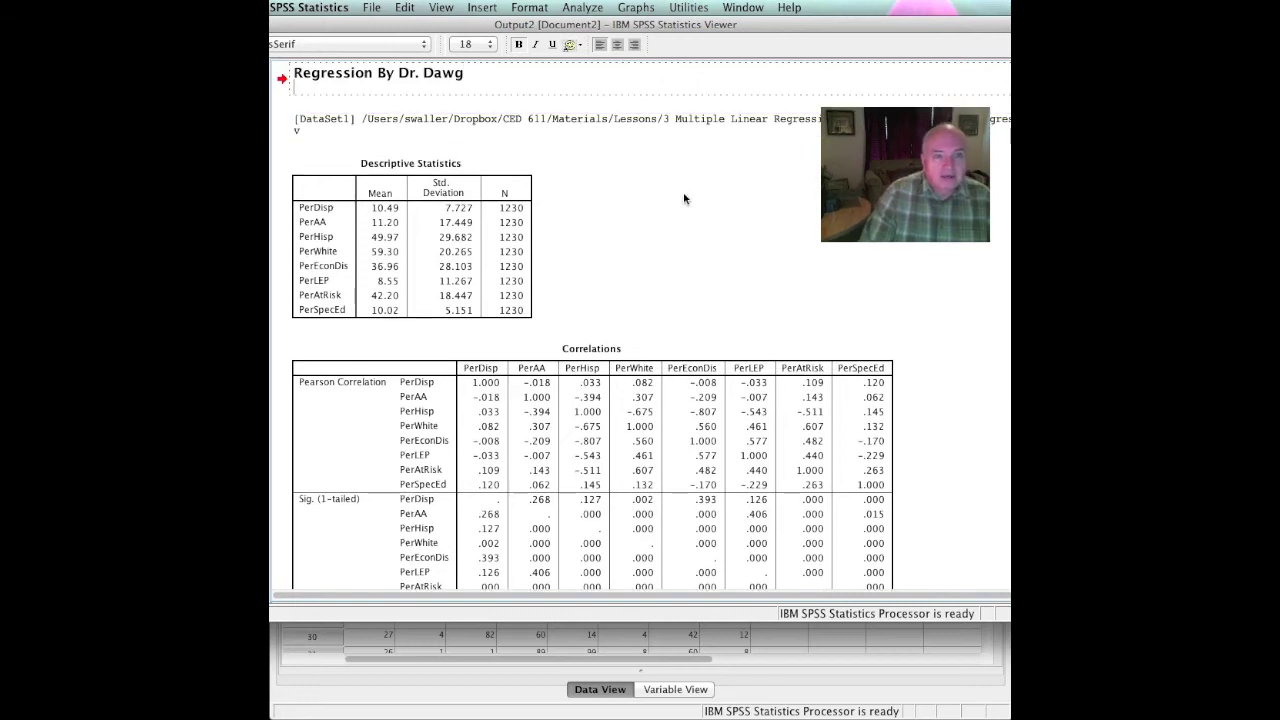
{"action": "left_click", "coordinate": [782, 222]}
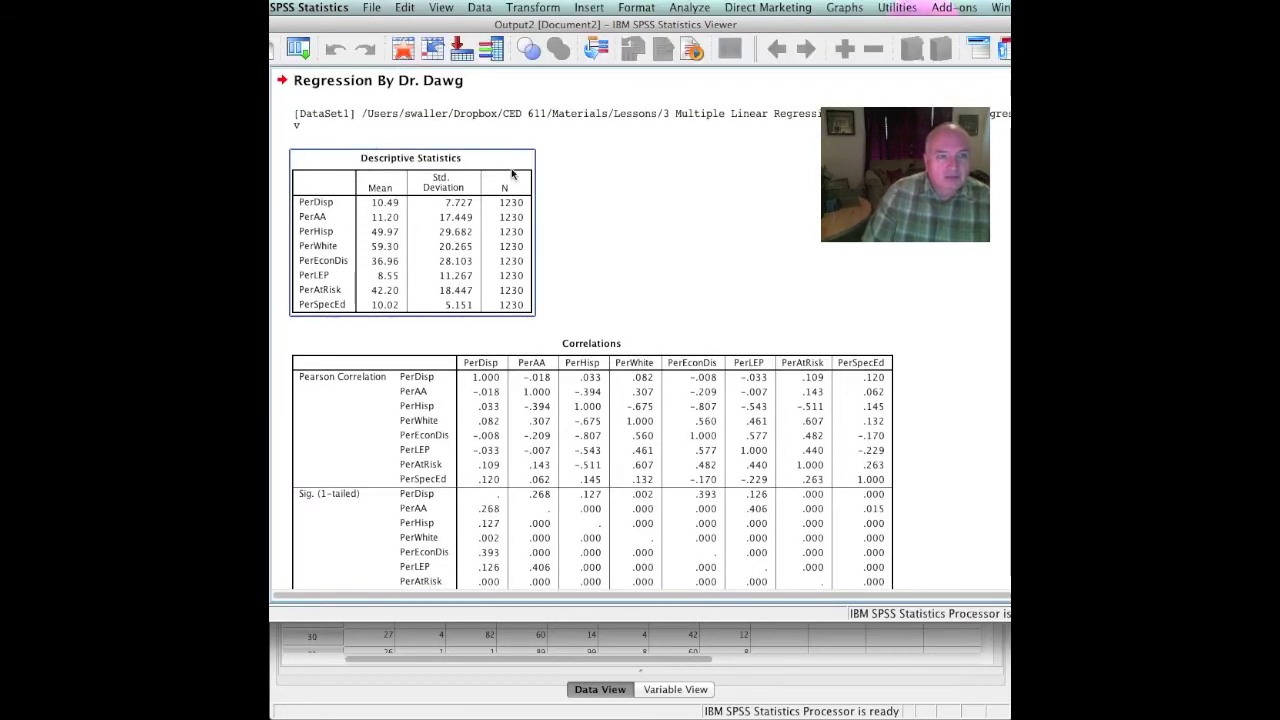
{"action": "left_click", "coordinate": [458, 192]}
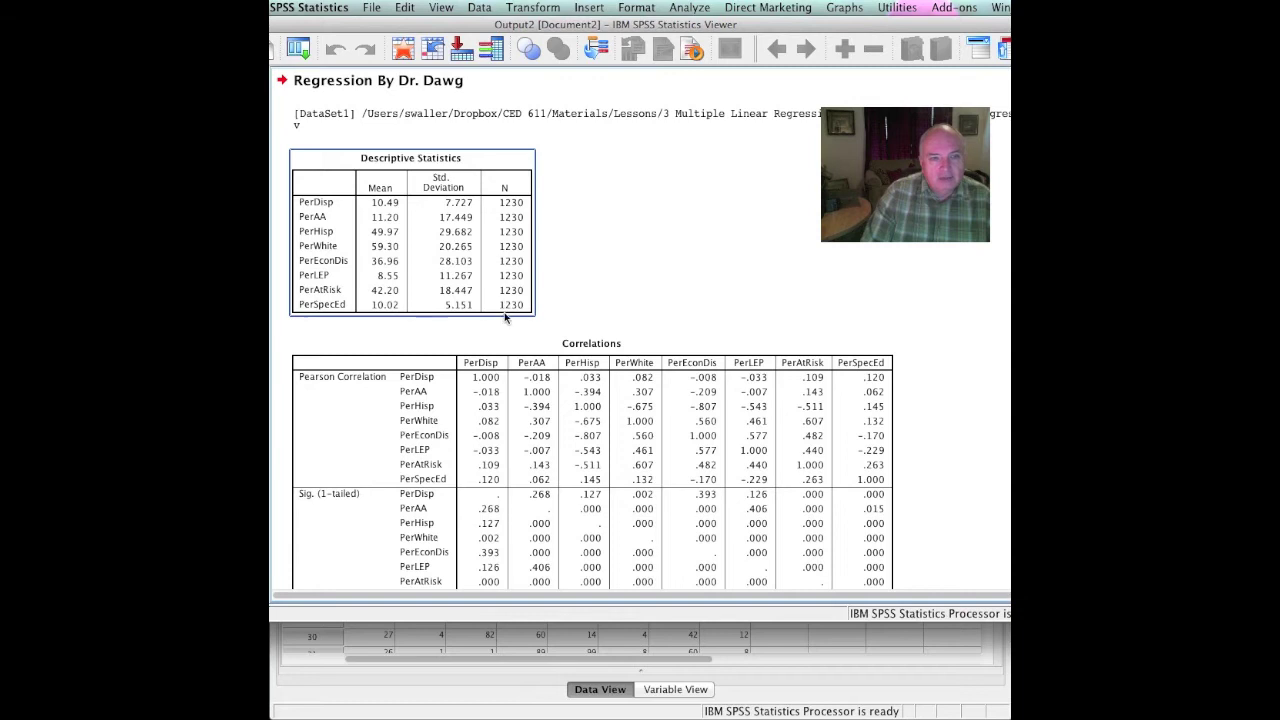
{"action": "left_click", "coordinate": [614, 220]}
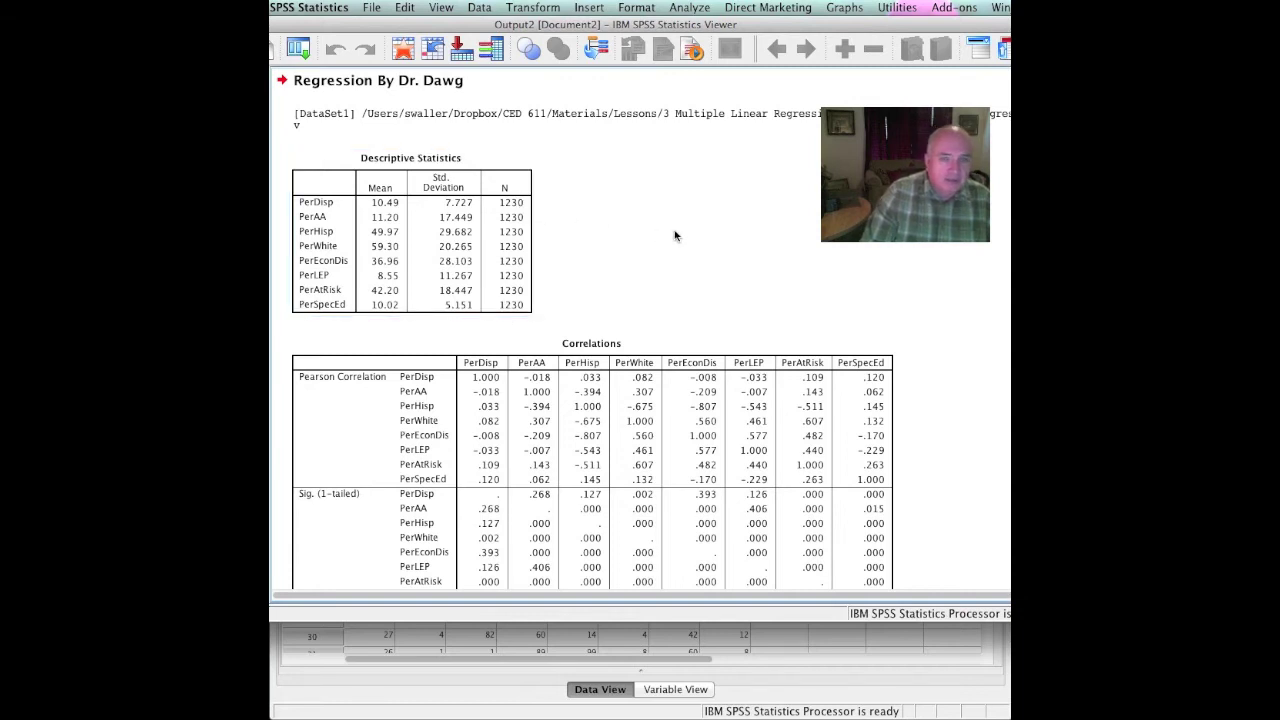
{"action": "scroll", "coordinate": [1003, 165], "scroll_direction": "down", "scroll_amount": 5}
{"action": "left_click", "coordinate": [620, 122]}
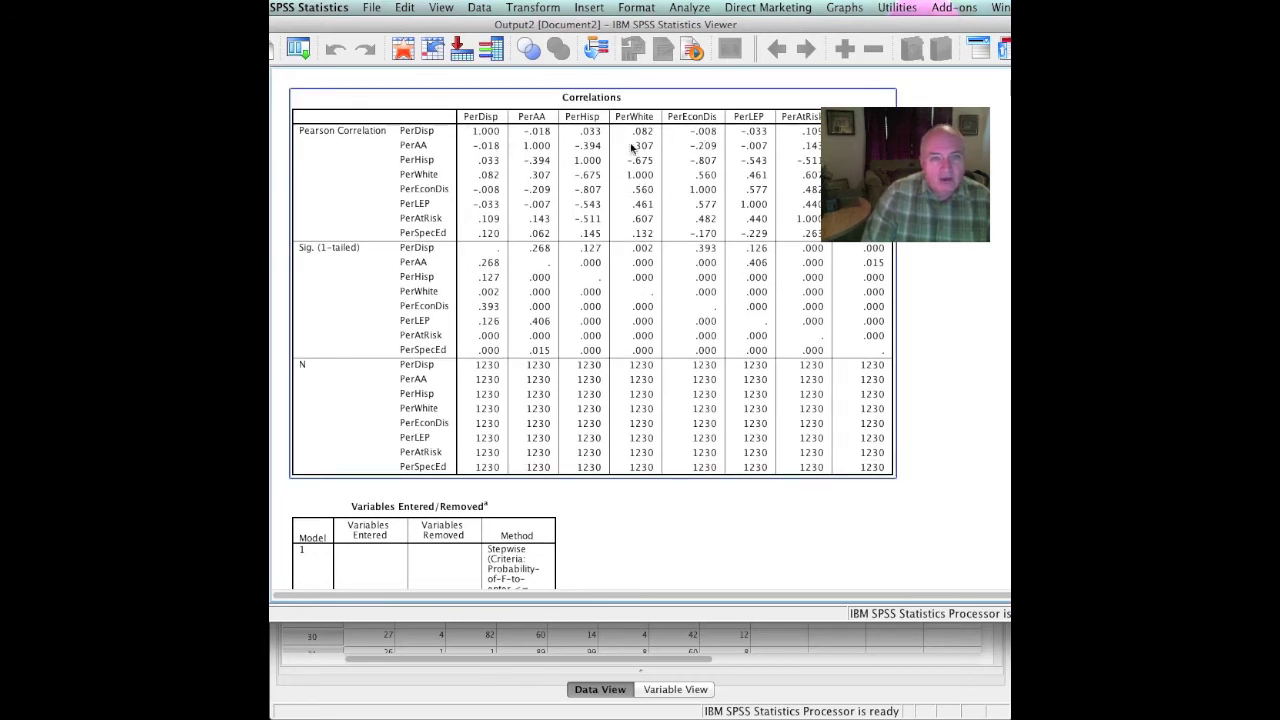
{"action": "key", "text": "Escape"}
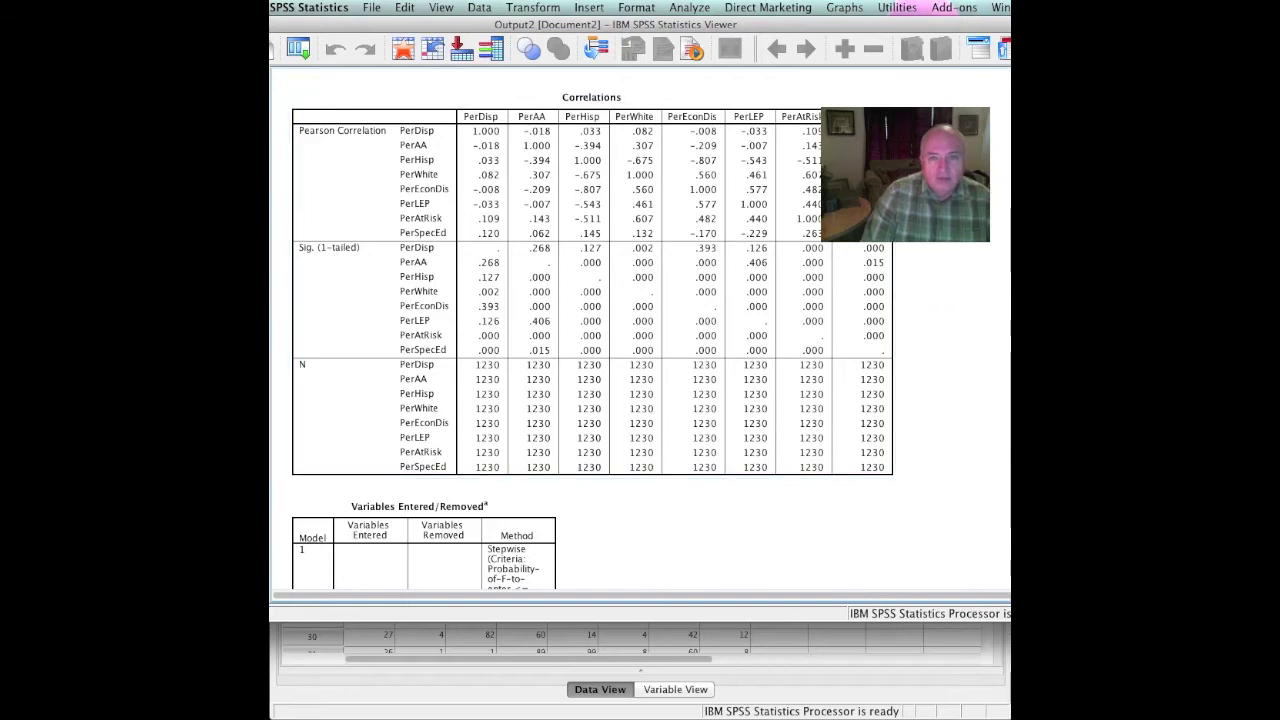
{"action": "scroll", "coordinate": [593, 330], "scroll_direction": "down", "scroll_amount": 9}
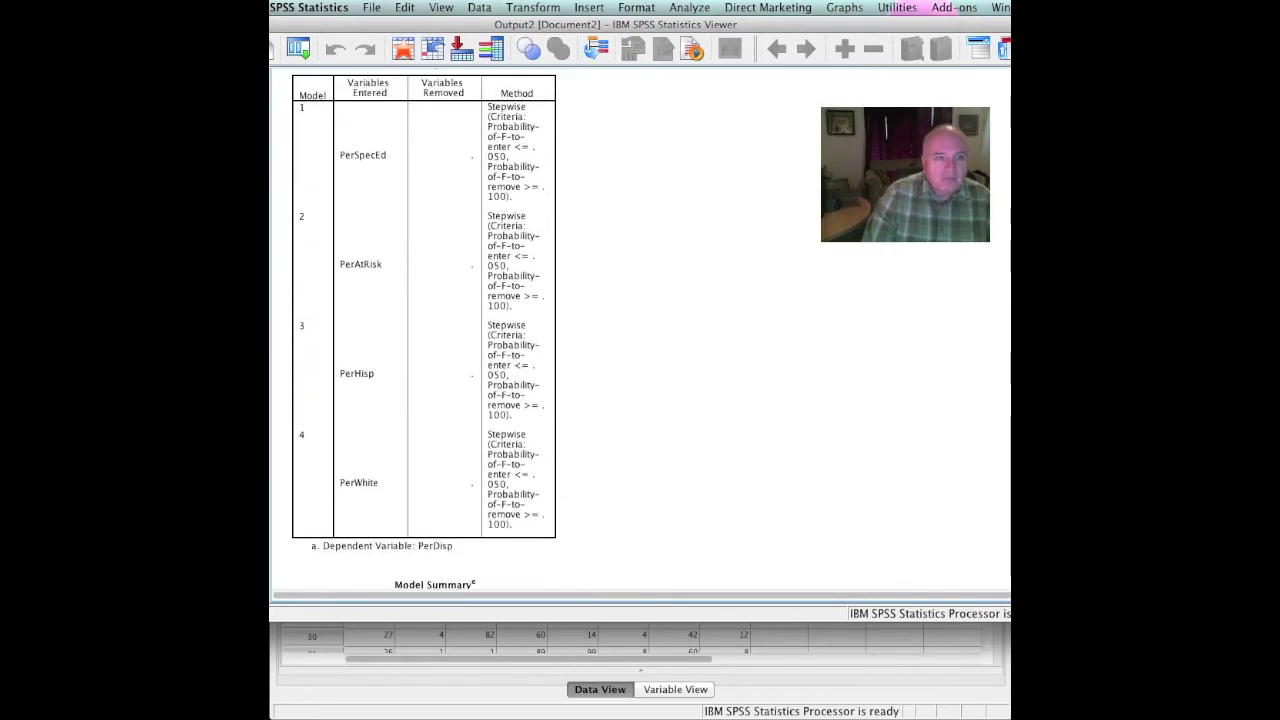
{"action": "scroll", "coordinate": [490, 330], "scroll_direction": "down", "scroll_amount": 9}
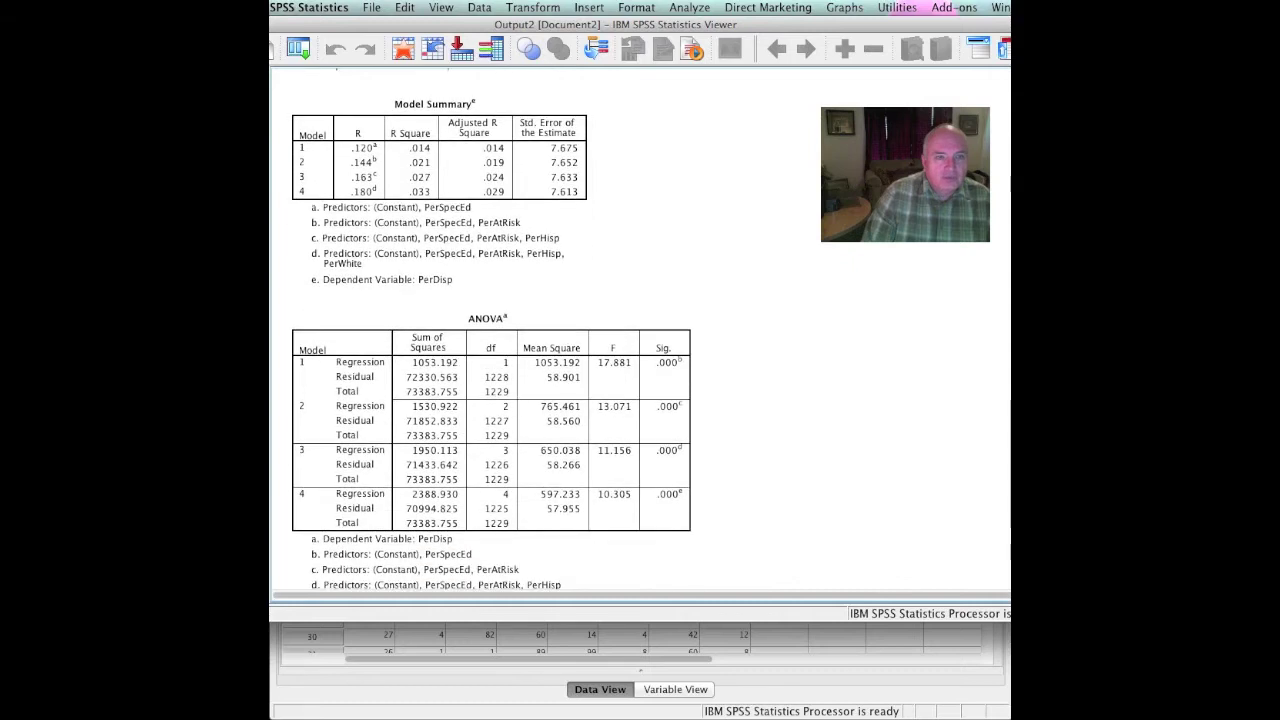
{"action": "left_click", "coordinate": [504, 99]}
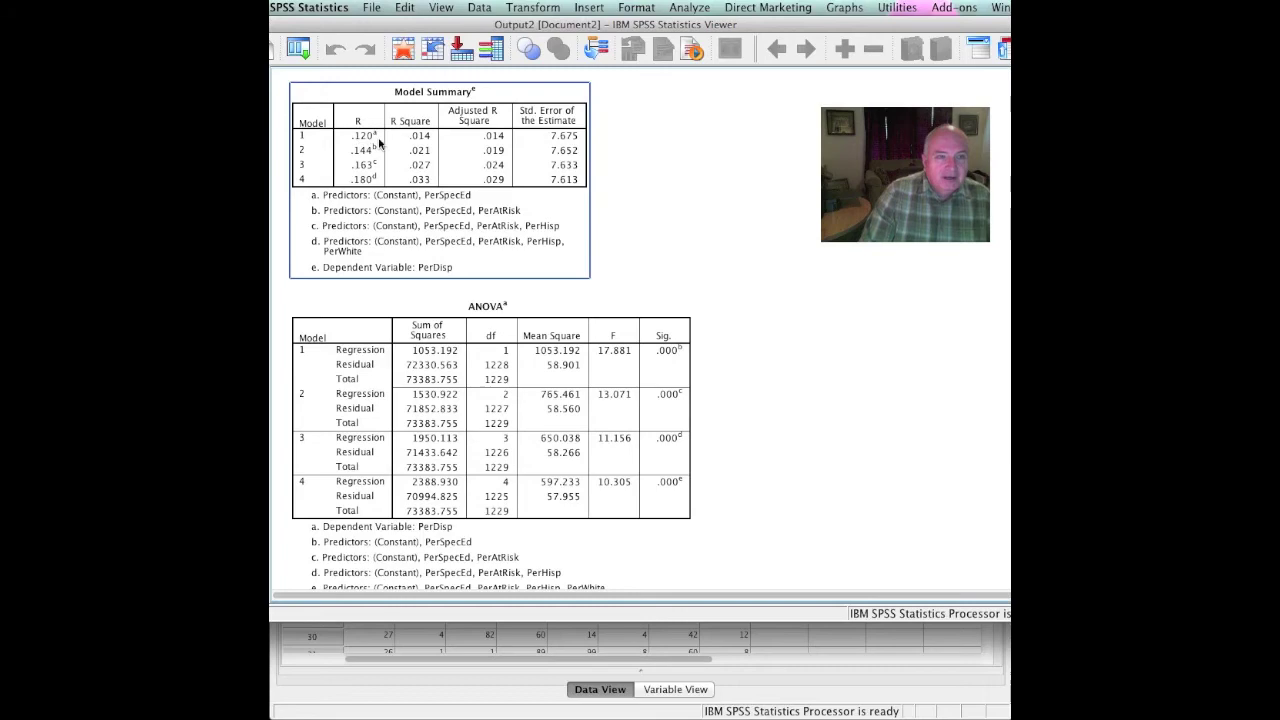
{"action": "left_click", "coordinate": [508, 165]}
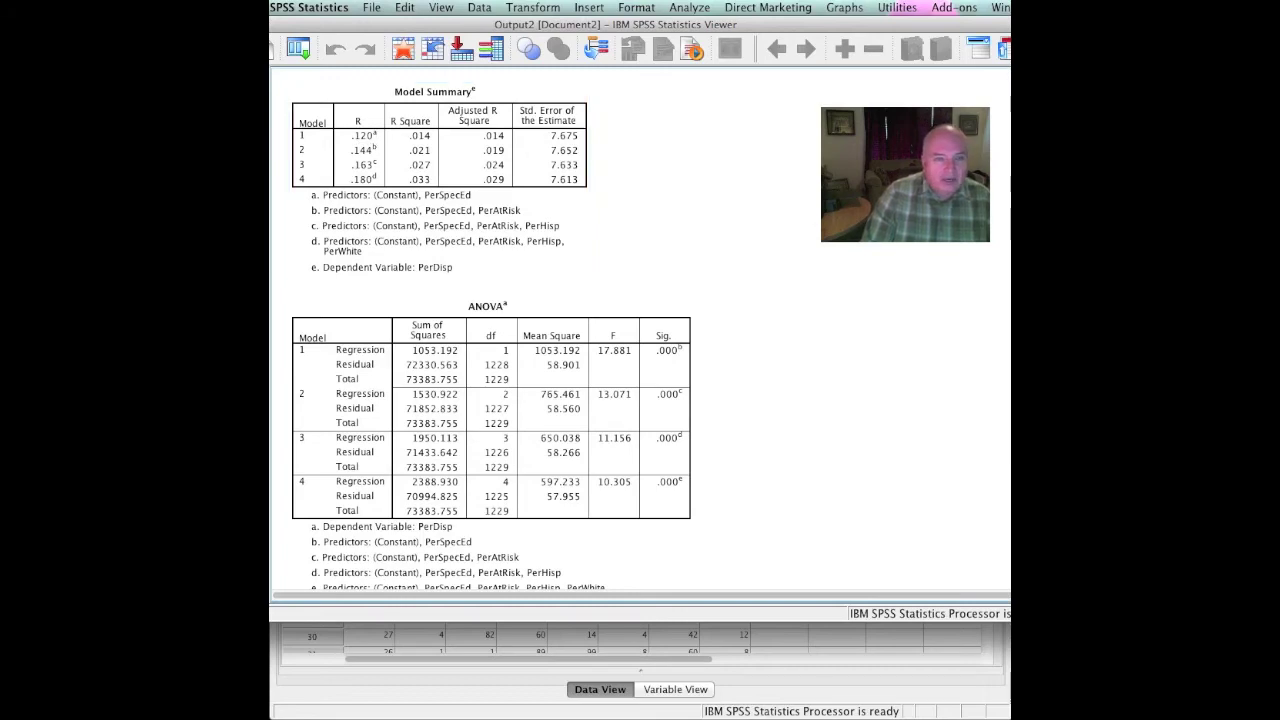
{"action": "scroll", "coordinate": [640, 330], "scroll_direction": "down", "scroll_amount": 5}
{"action": "scroll", "coordinate": [637, 330], "scroll_direction": "down", "scroll_amount": 4}
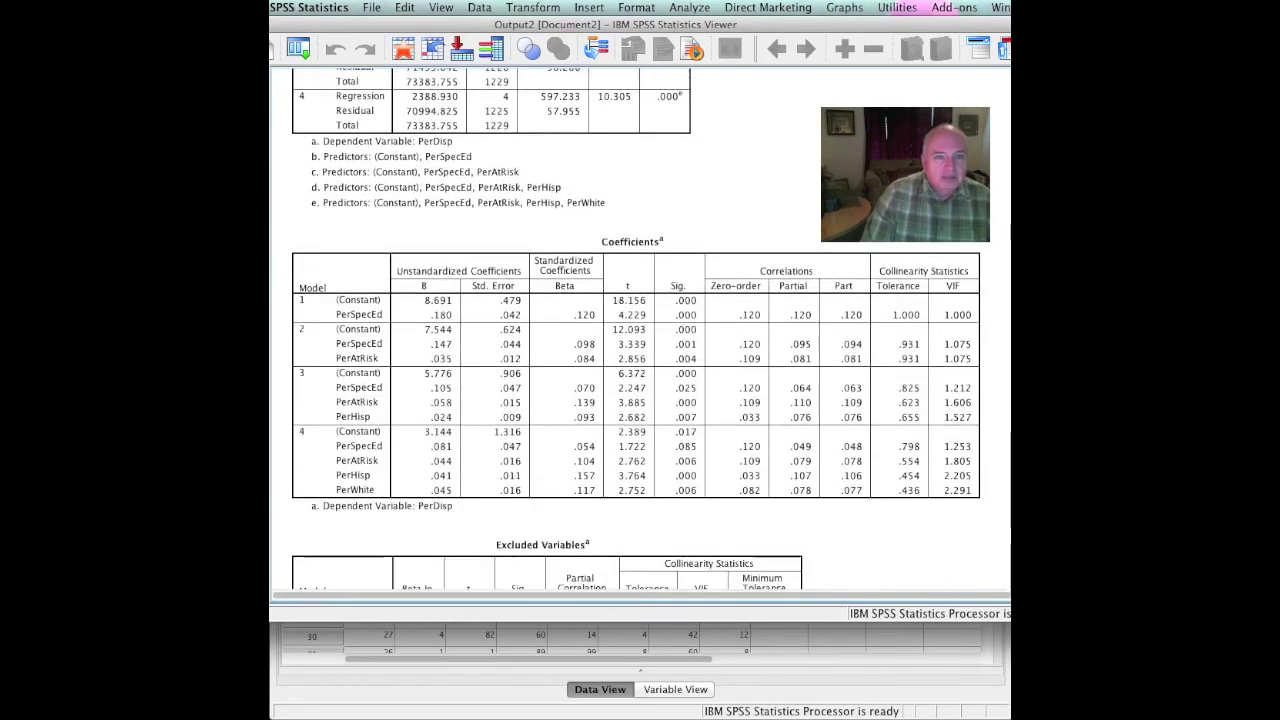
{"action": "left_click", "coordinate": [794, 306]}
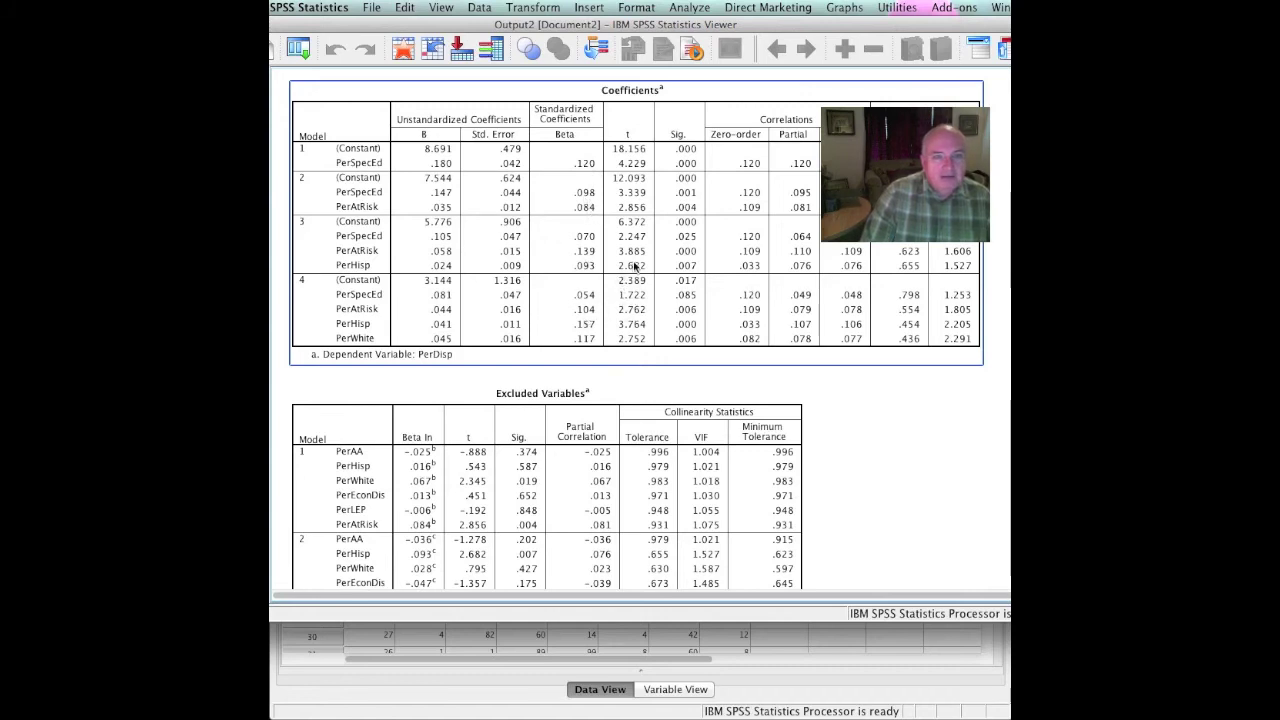
{"action": "left_click", "coordinate": [992, 360]}
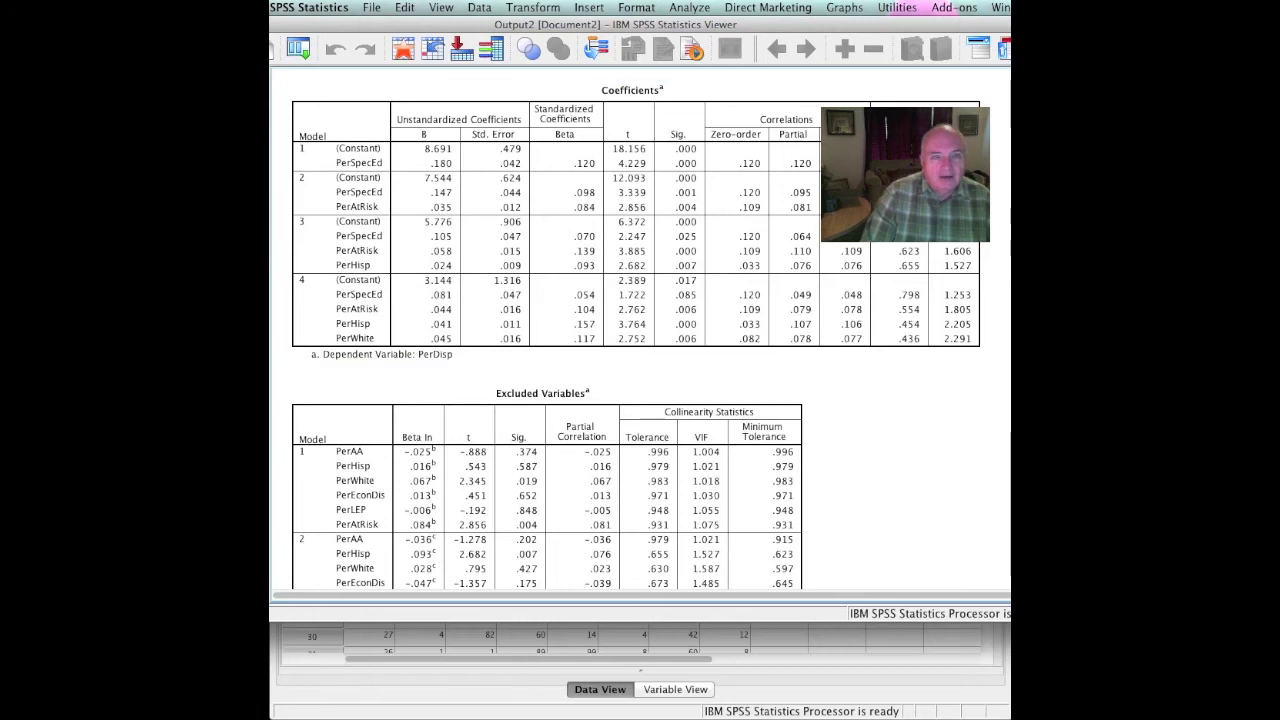
{"action": "left_click", "coordinate": [783, 310]}
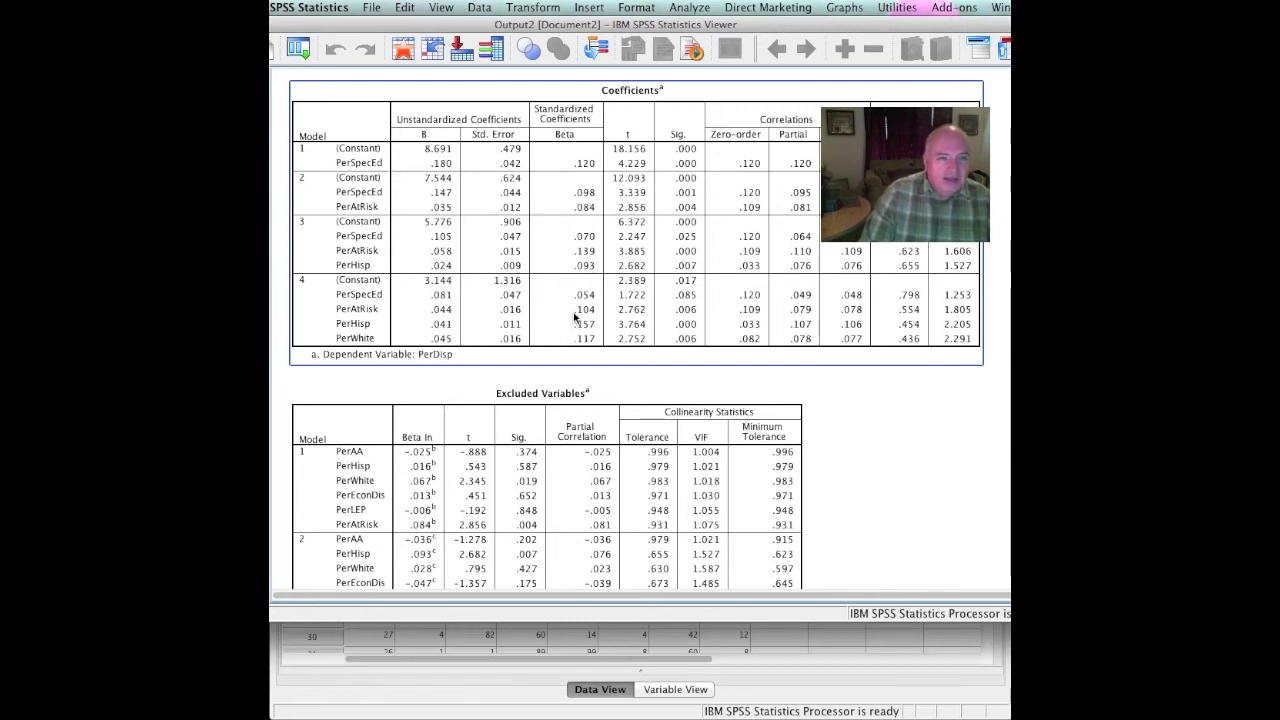
{"action": "left_click", "coordinate": [971, 443]}
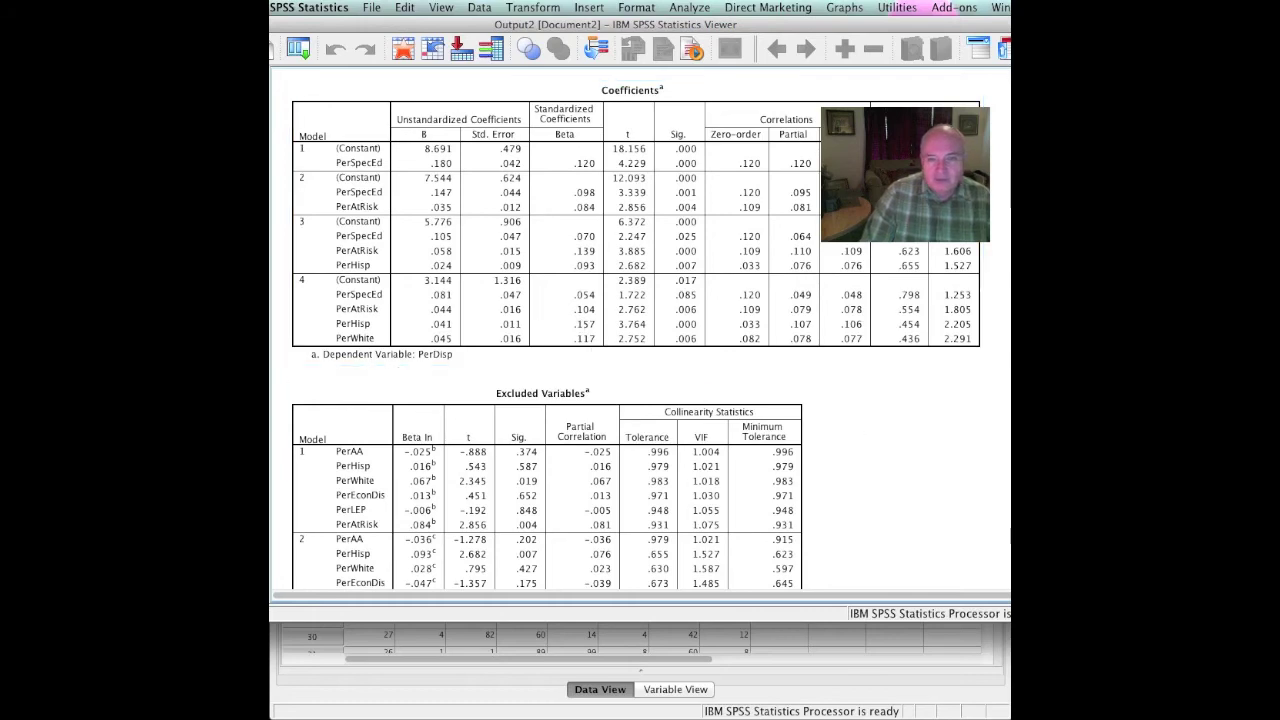
{"action": "scroll", "coordinate": [640, 330], "scroll_direction": "down", "scroll_amount": 10}
{"action": "scroll", "coordinate": [640, 330], "scroll_direction": "up", "scroll_amount": 10}
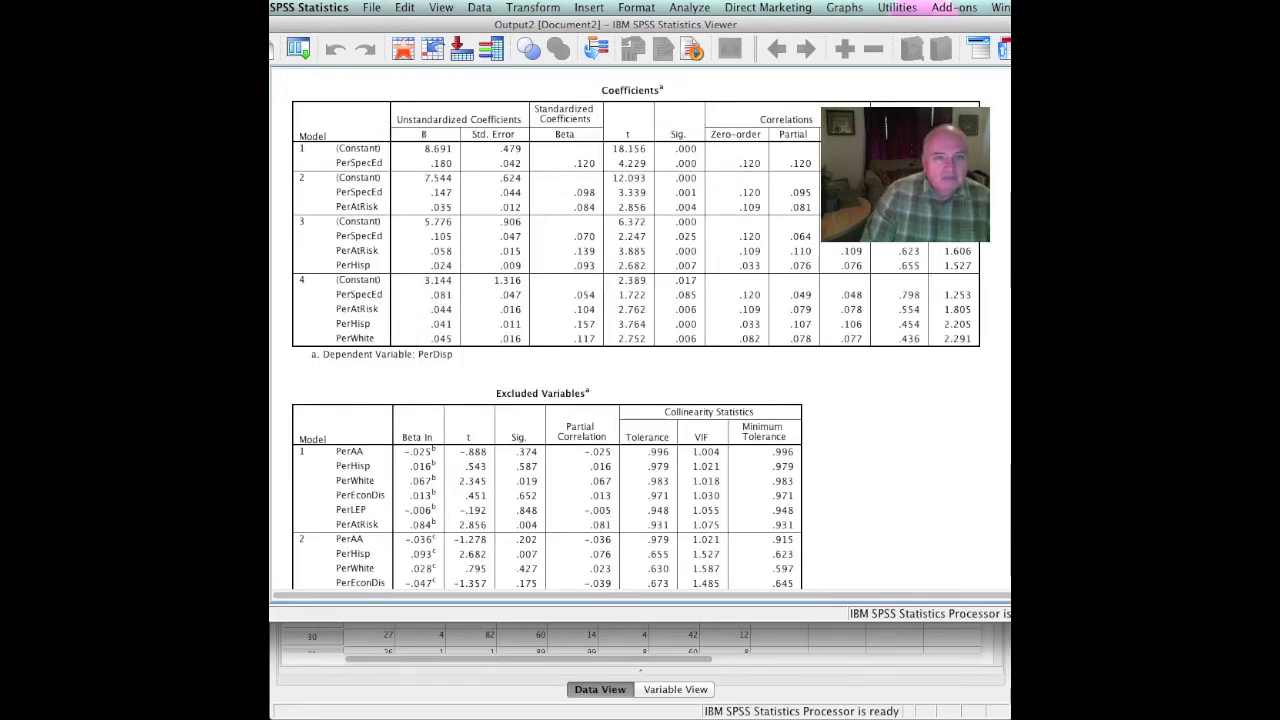
{"action": "scroll", "coordinate": [637, 330], "scroll_direction": "down", "scroll_amount": 10}
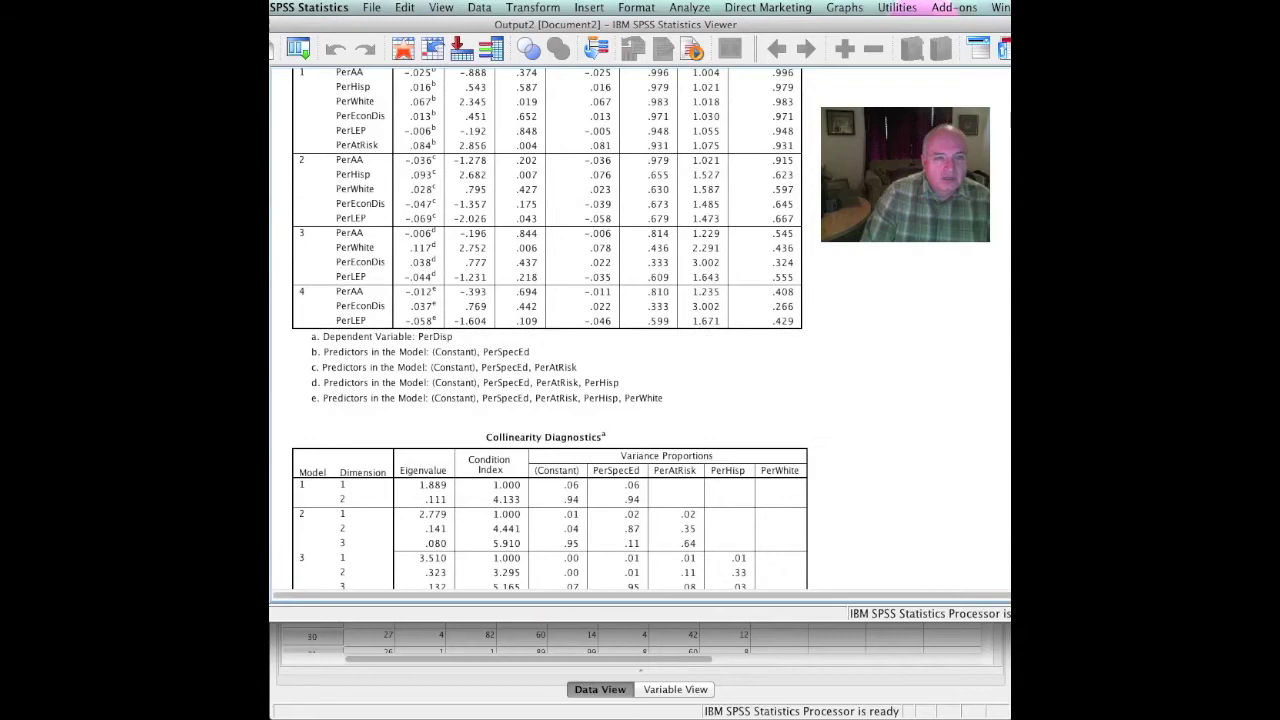
{"action": "scroll", "coordinate": [637, 330], "scroll_direction": "down", "scroll_amount": 3}
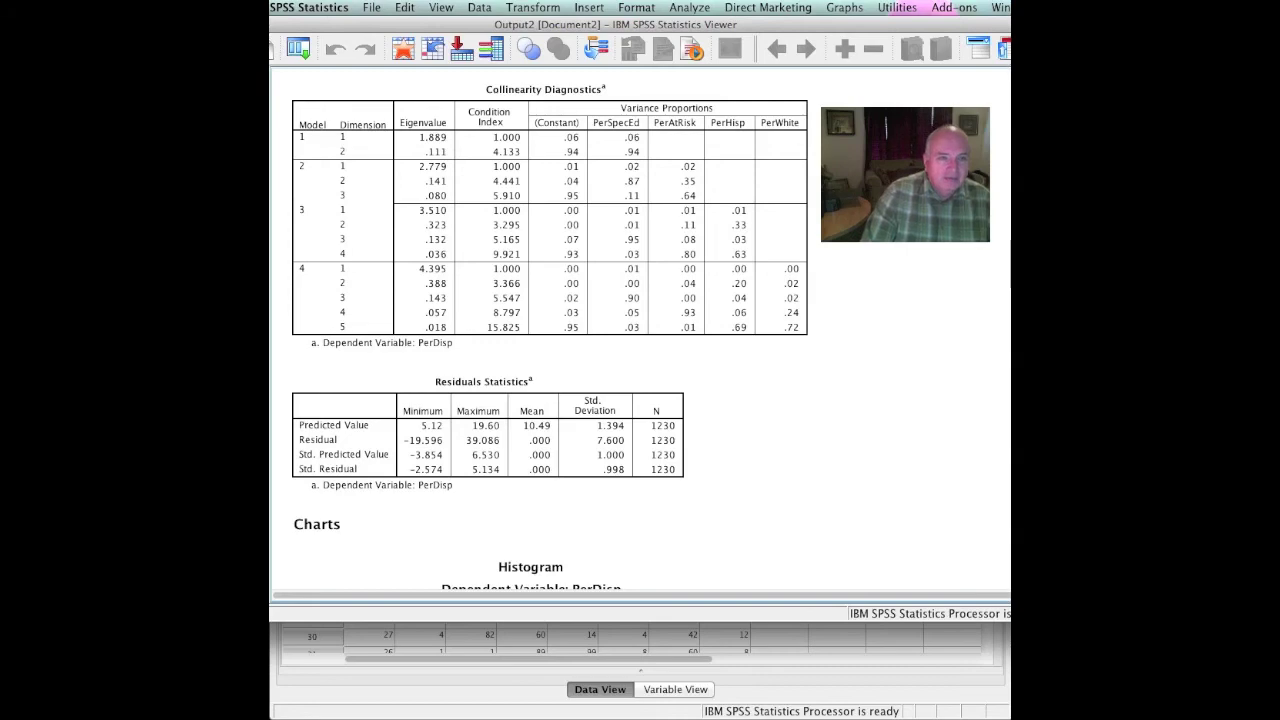
{"action": "scroll", "coordinate": [550, 330], "scroll_direction": "down", "scroll_amount": 10}
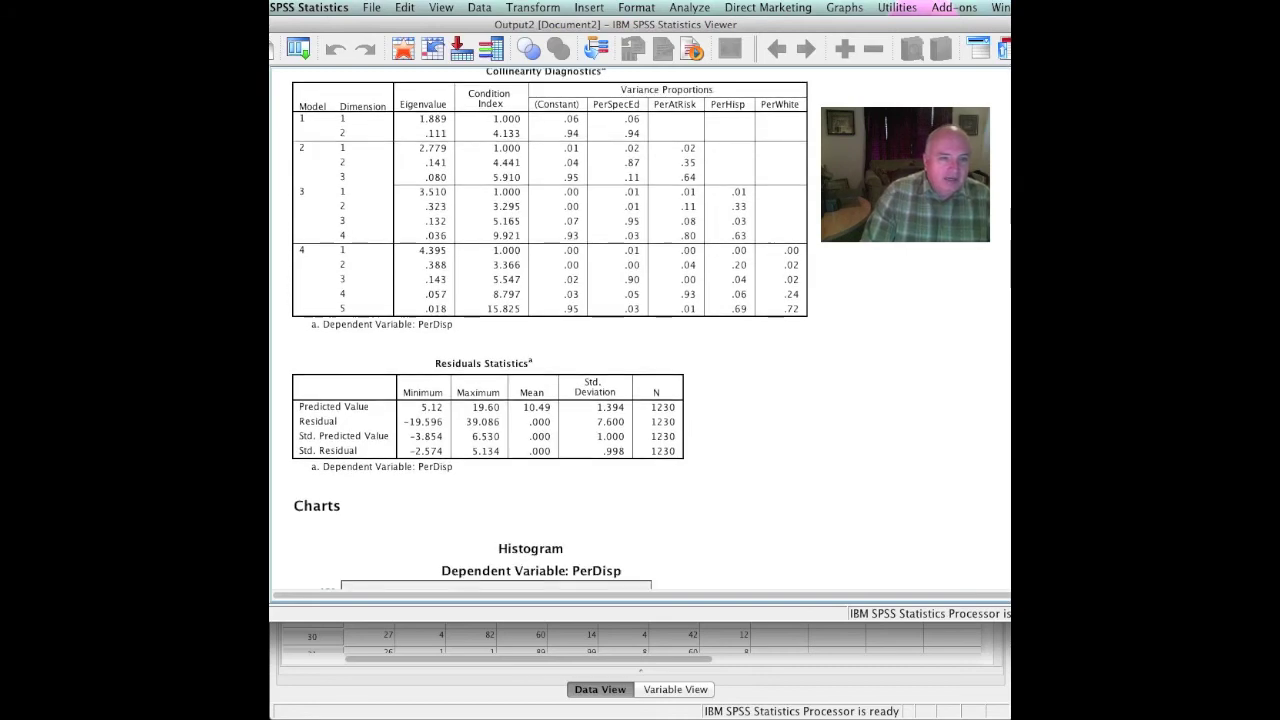
{"action": "scroll", "coordinate": [530, 330], "scroll_direction": "down", "scroll_amount": 14}
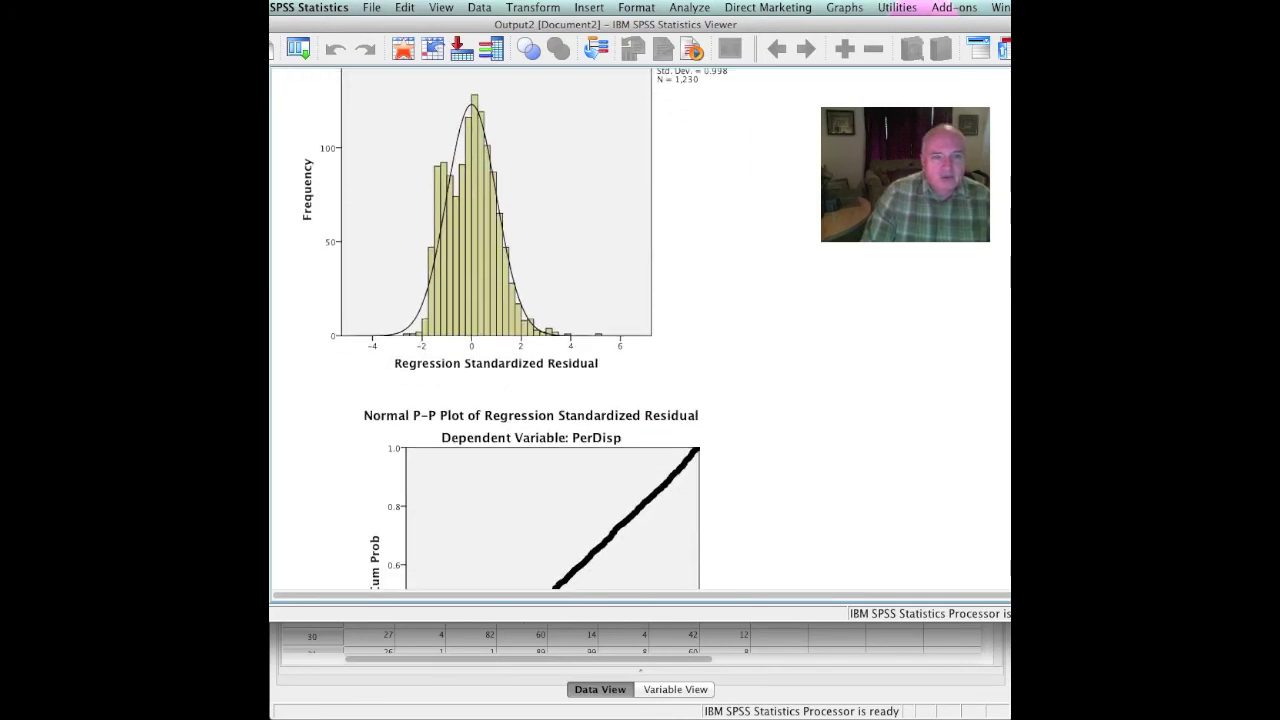
{"action": "scroll", "coordinate": [550, 330], "scroll_direction": "down", "scroll_amount": 4}
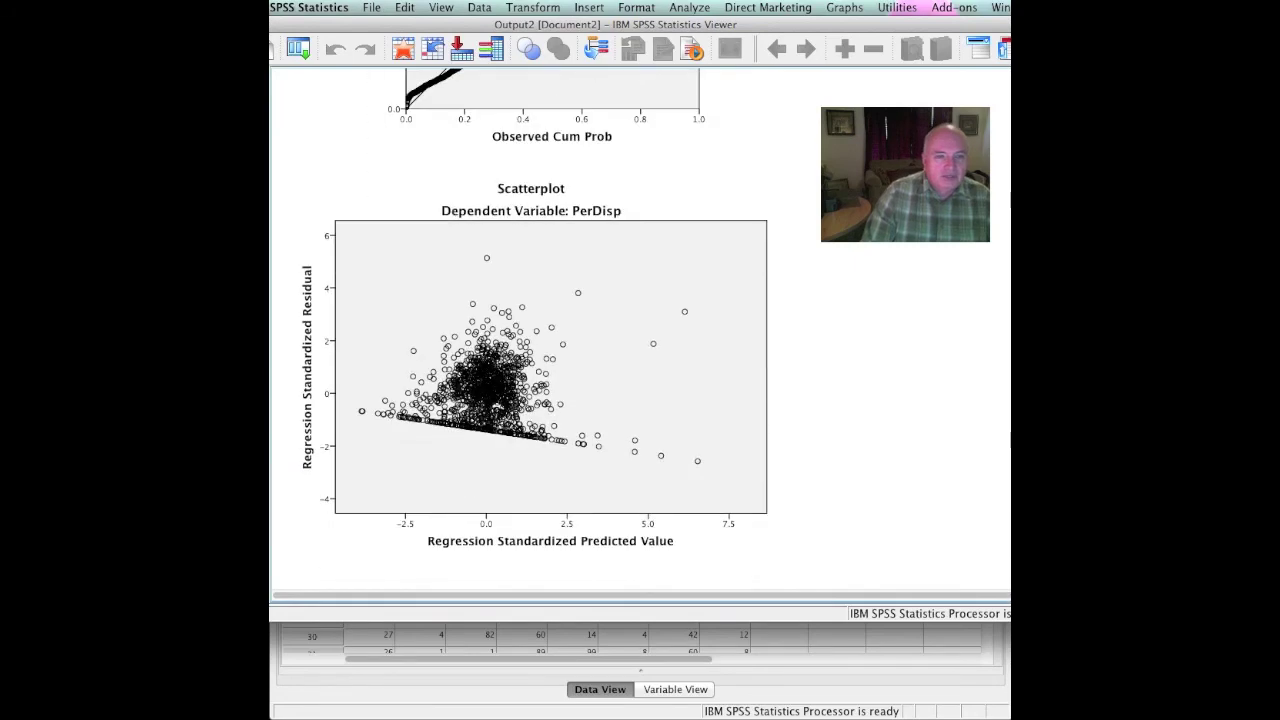
{"action": "scroll", "coordinate": [550, 330], "scroll_direction": "up", "scroll_amount": 20}
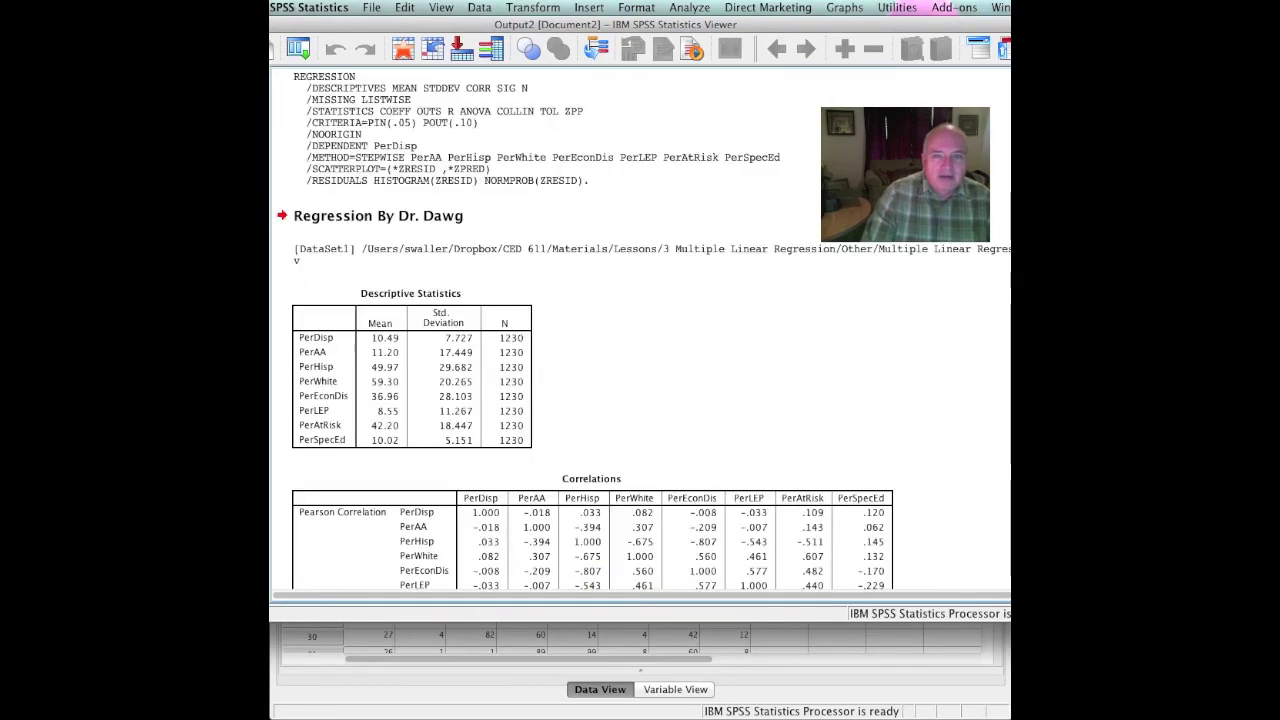